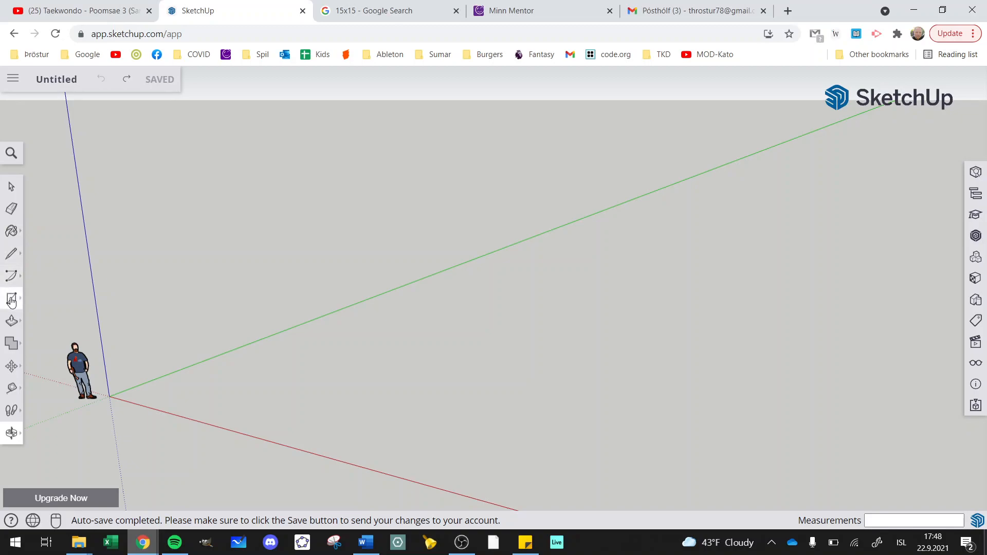
Draw a square about 15.07 m by 15.07 m on the ground near the axes origin.
key(r)
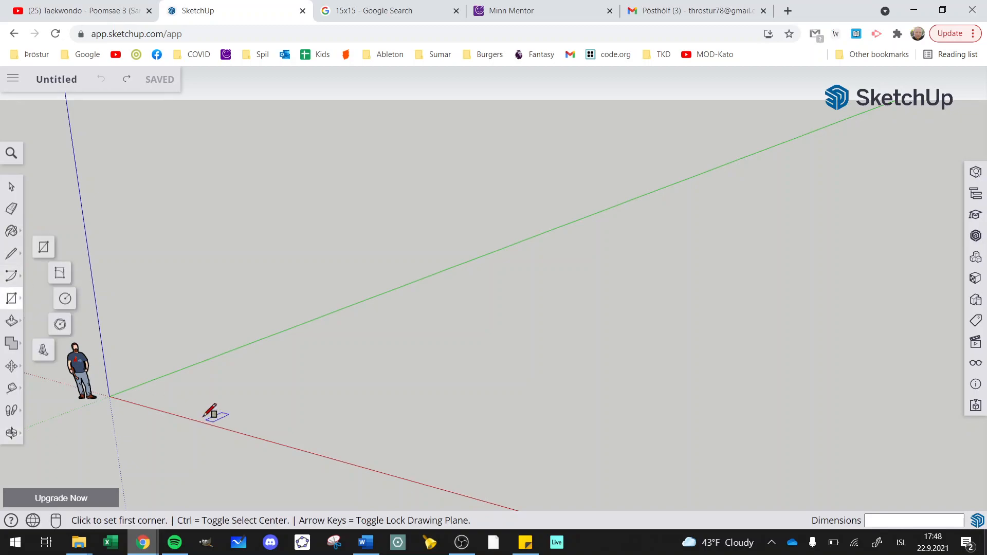
click(176, 396)
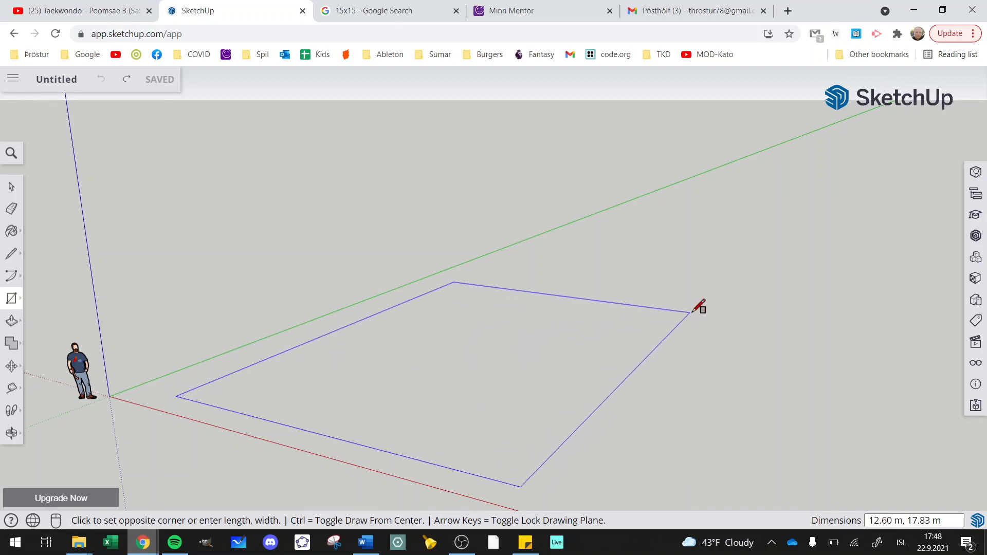
click(734, 337)
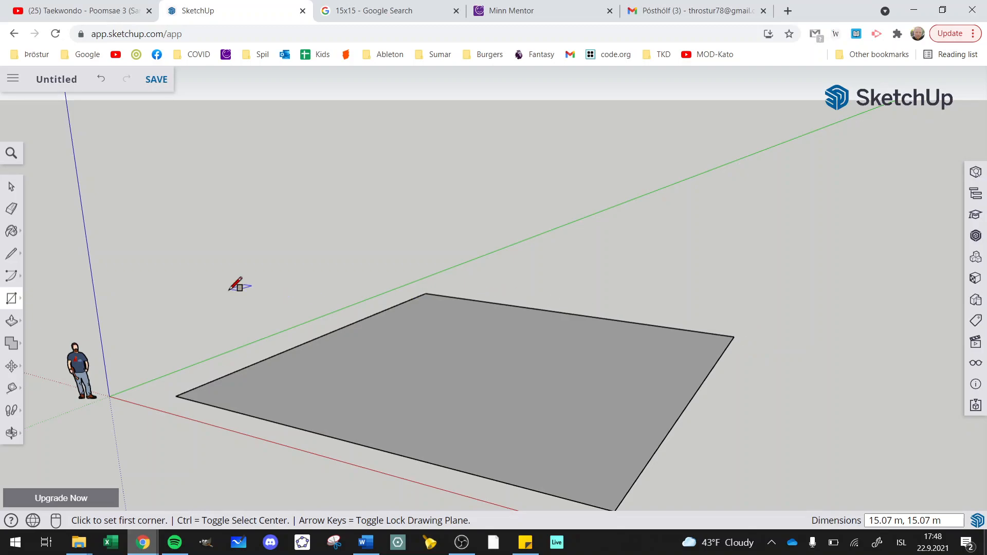
click(11, 187)
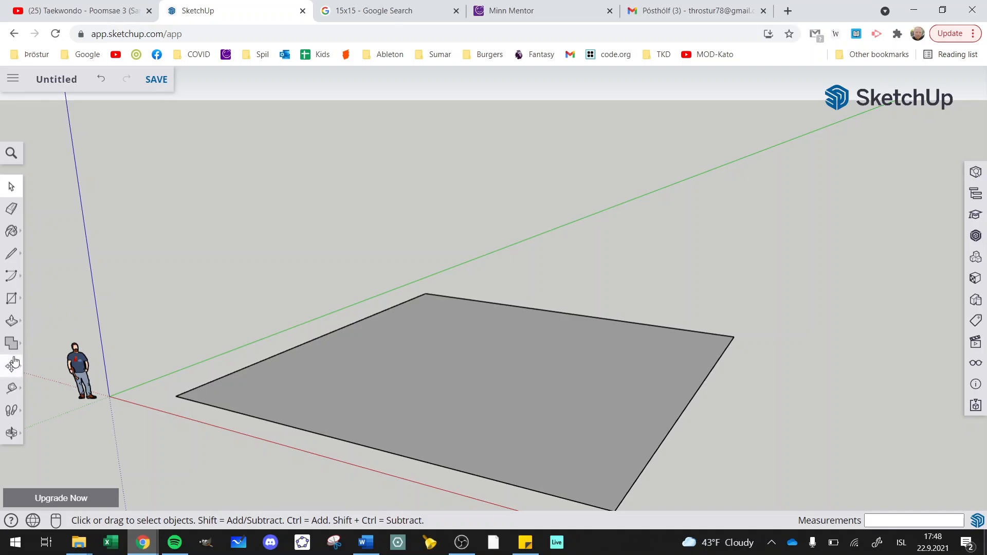
Draw a rectangle about 6.86 m by 4.07 m outward from the square's corner nearest the origin, sharing its side edge.
click(12, 300)
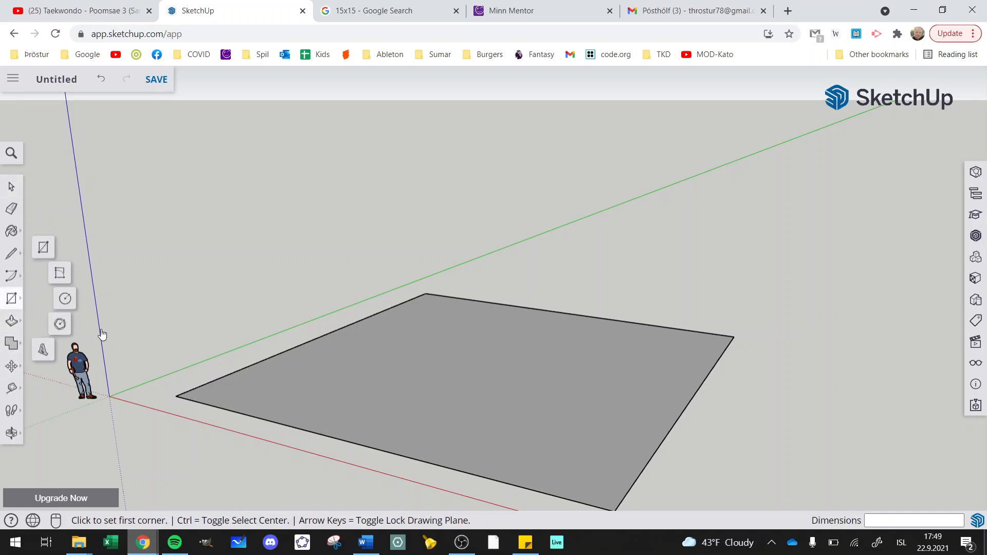
click(175, 396)
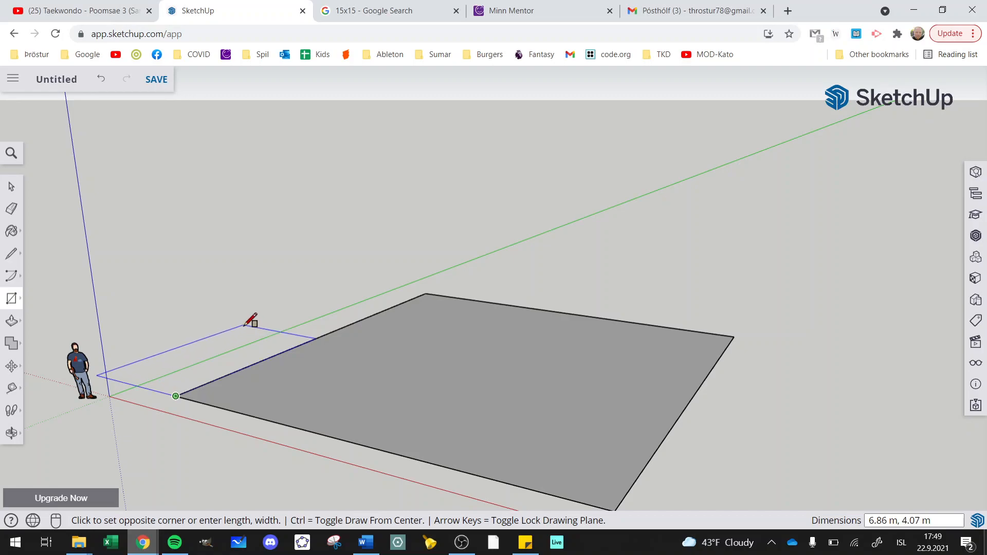
click(244, 325)
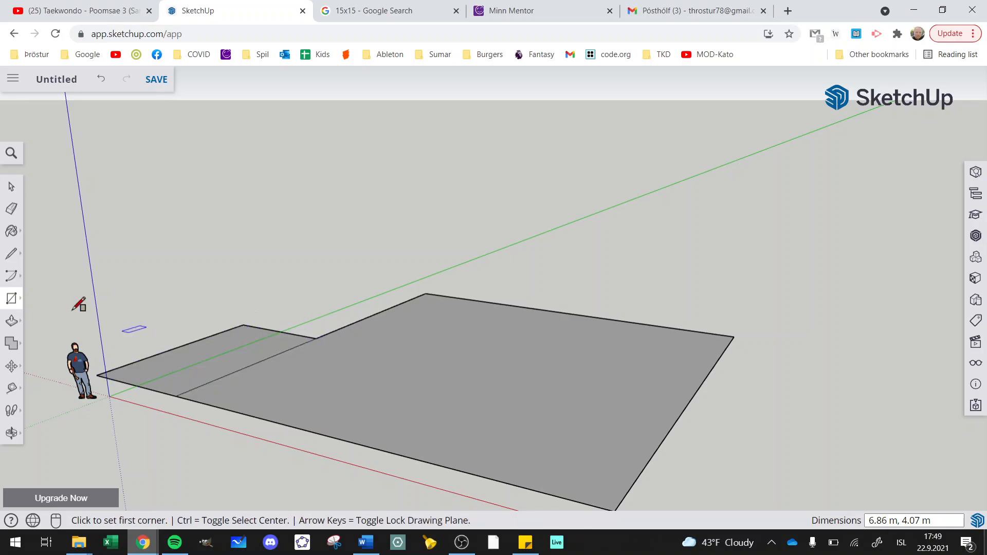
Draw two lines forming a triangle outward from the square's back edge, the closing side about 5.81 m long.
click(10, 259)
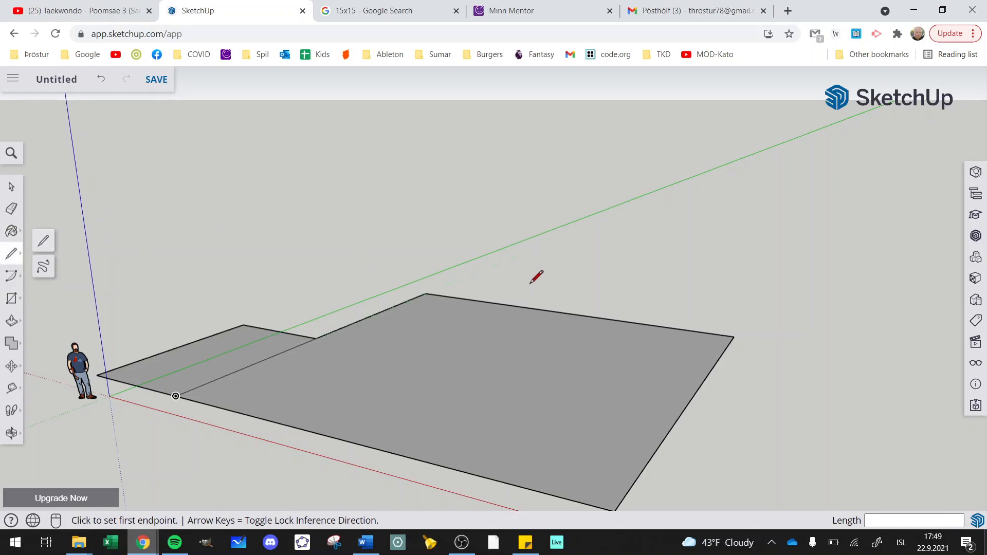
click(517, 306)
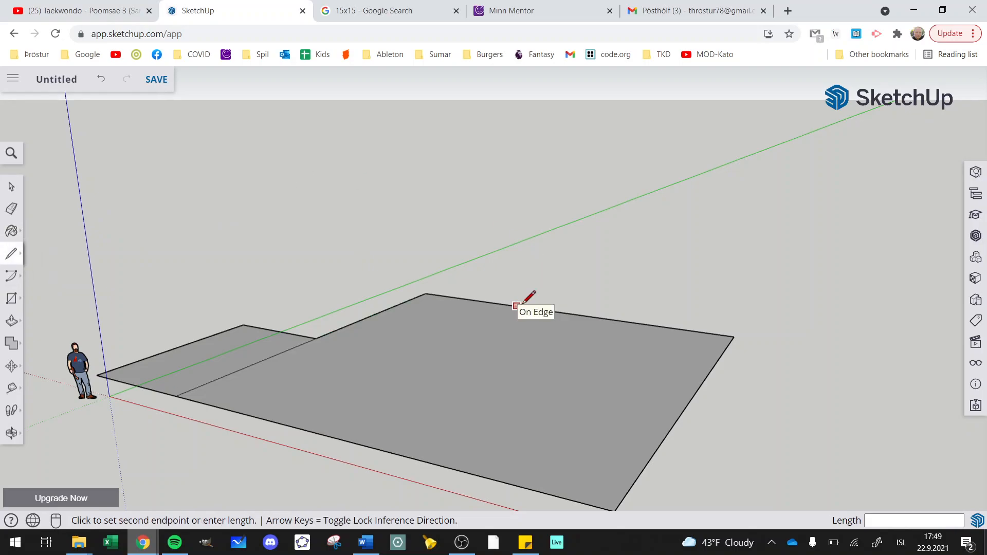
click(597, 290)
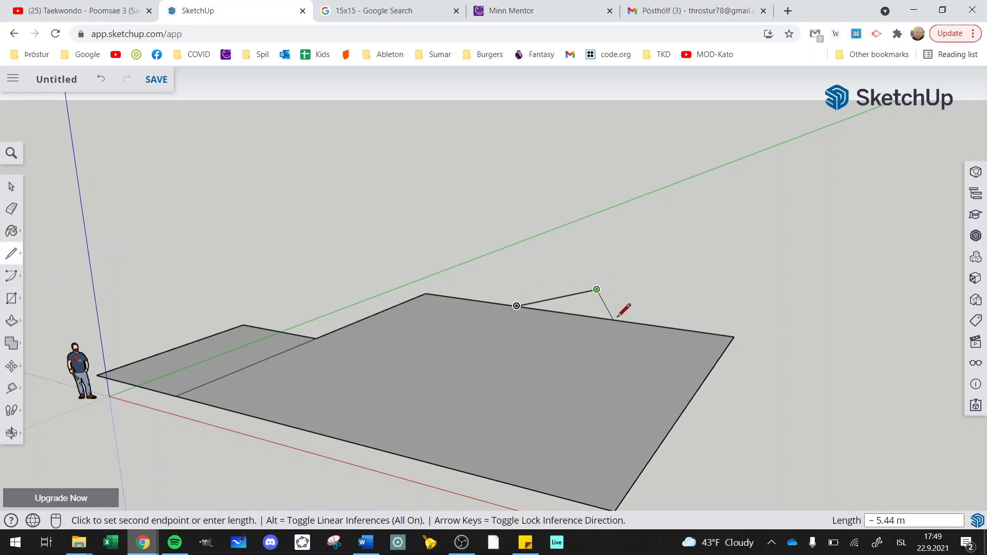
click(629, 321)
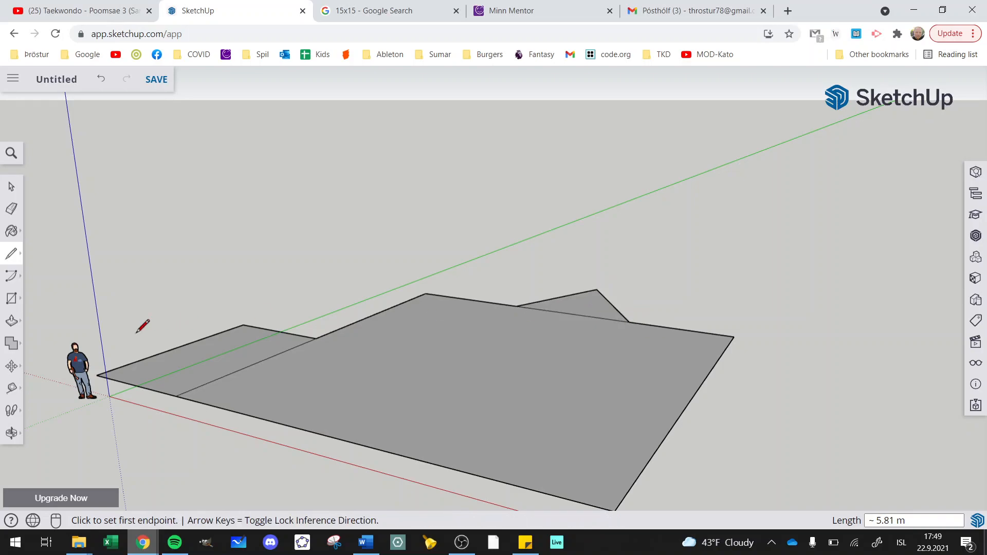
Draw a 180-degree arc bulging outward from the square's edge opposite the added rectangle, centred on that edge.
click(11, 276)
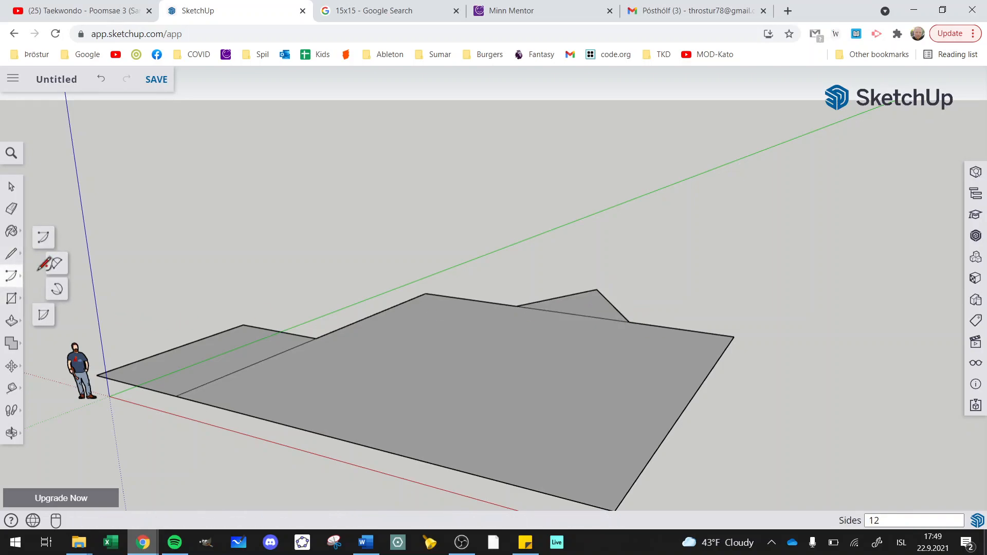
click(46, 237)
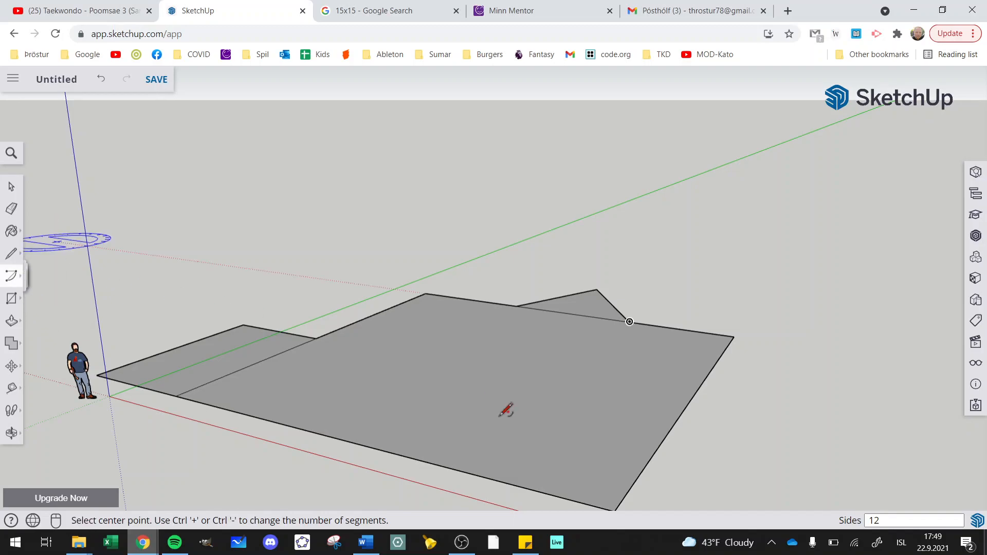
click(685, 408)
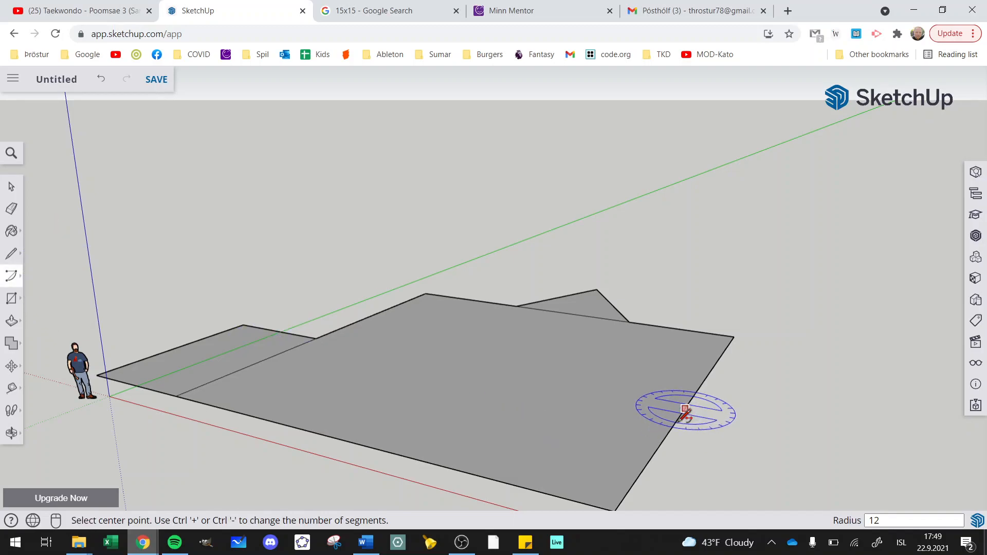
click(668, 434)
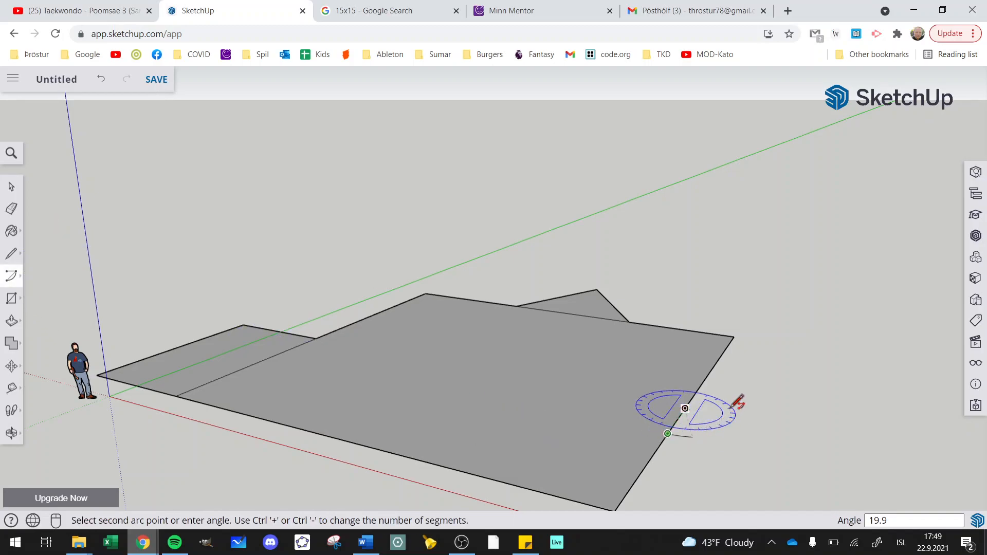
click(703, 381)
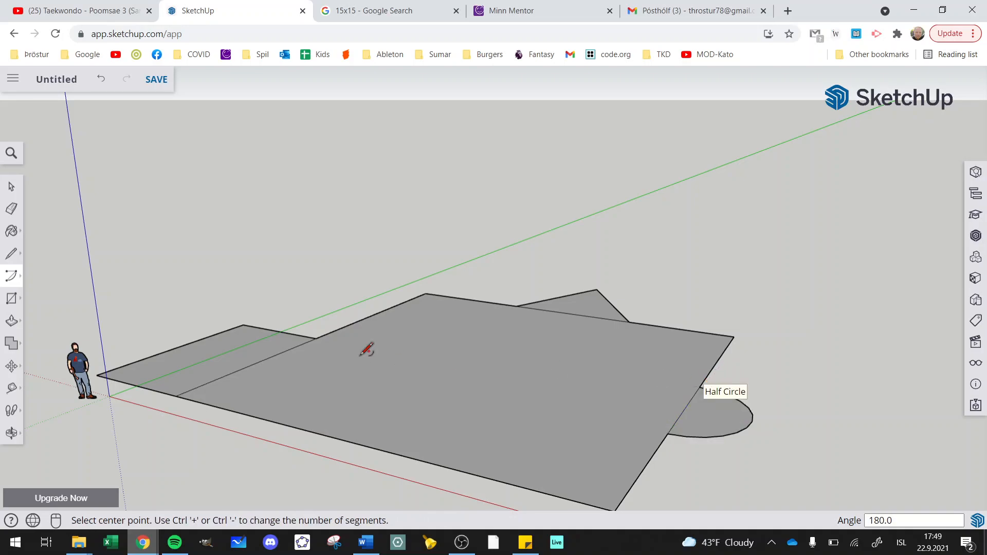
Delete the inner edges separating the square from the rectangle, triangle and half circle to merge them into one floor outline.
click(11, 190)
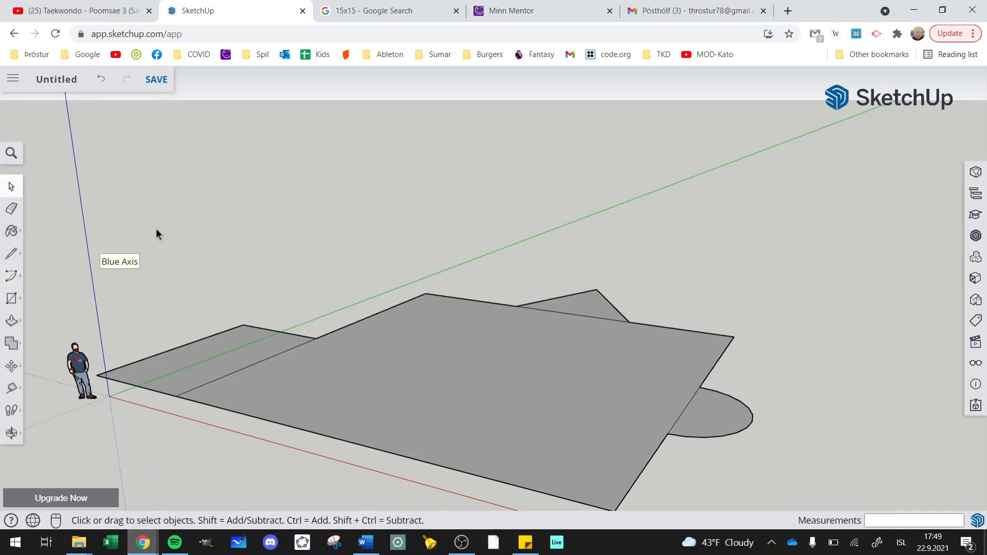
click(253, 366)
key(Delete)
click(559, 310)
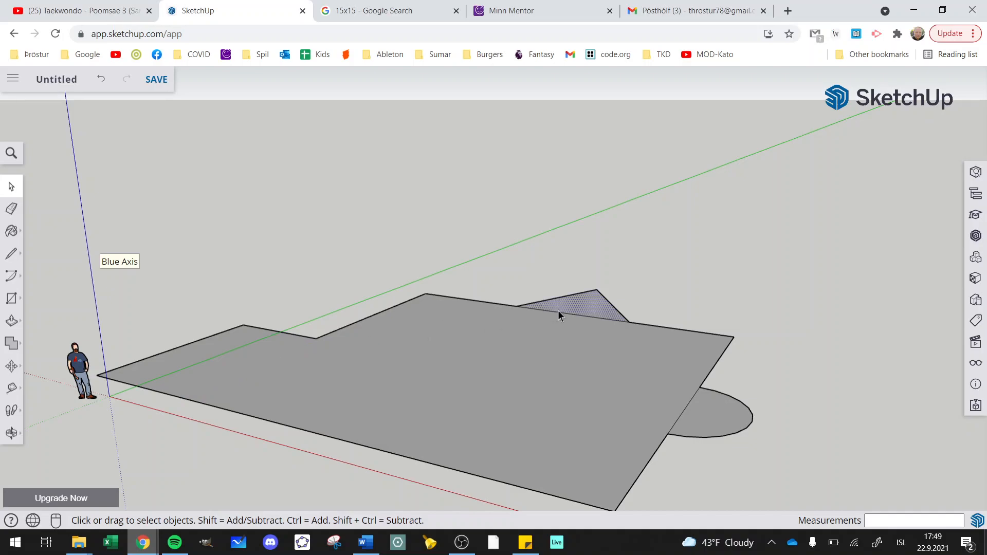
click(561, 313)
key(Delete)
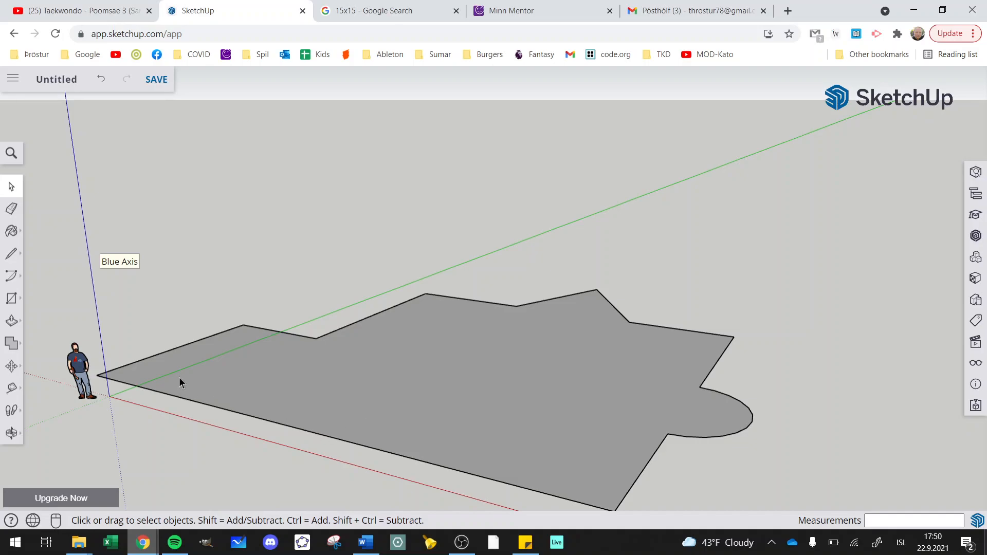
Offset the merged floor outline inward by about 0.24 m to outline the exterior walls.
click(17, 324)
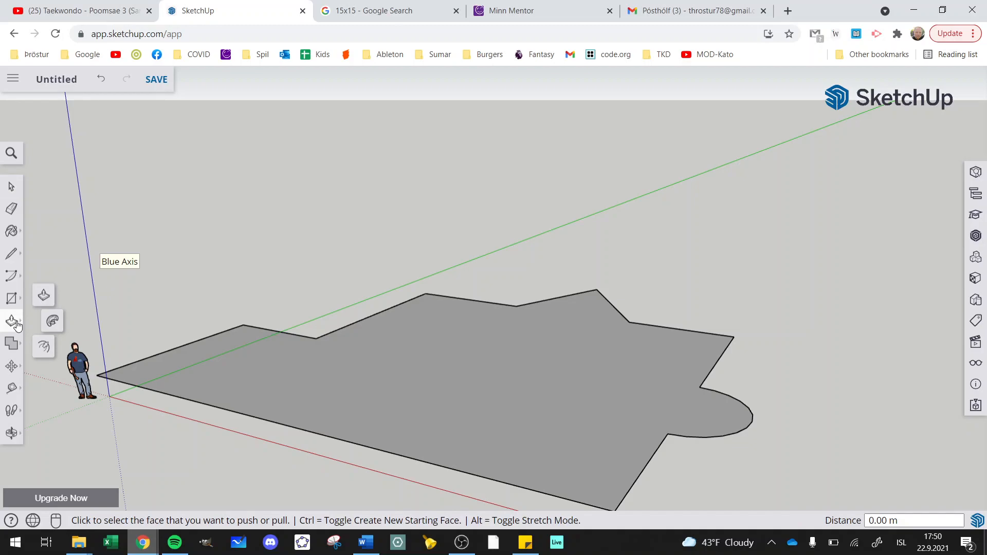
click(45, 348)
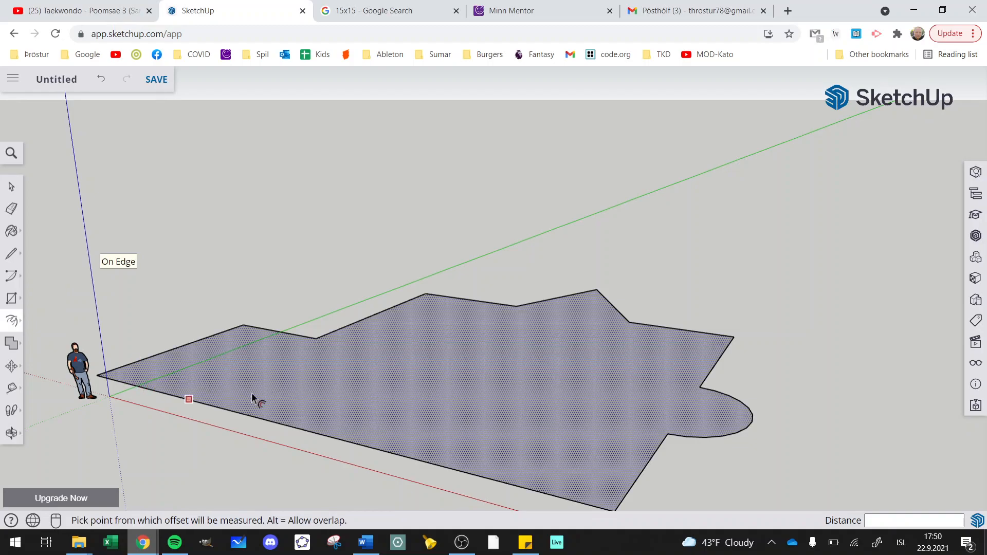
click(289, 414)
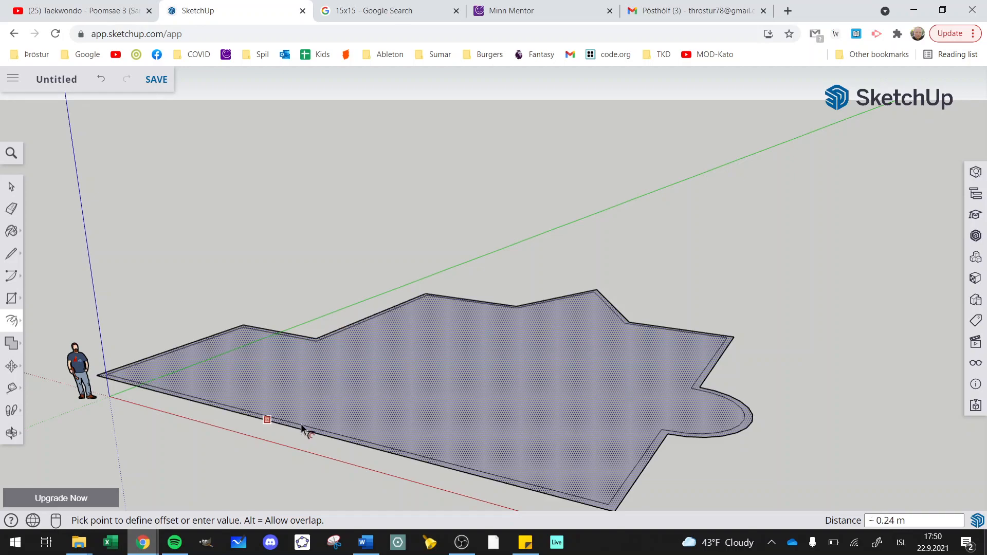
click(301, 424)
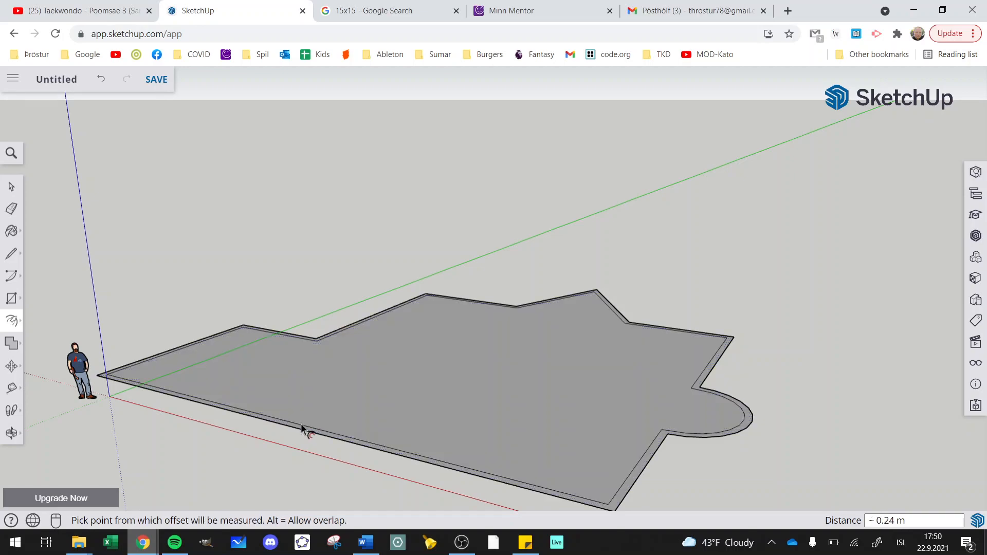
click(79, 336)
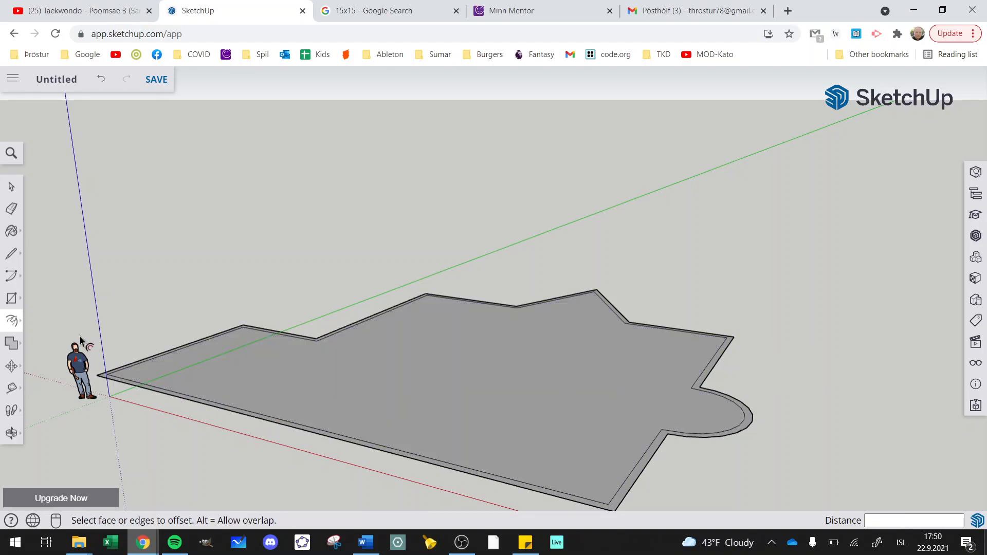
click(11, 187)
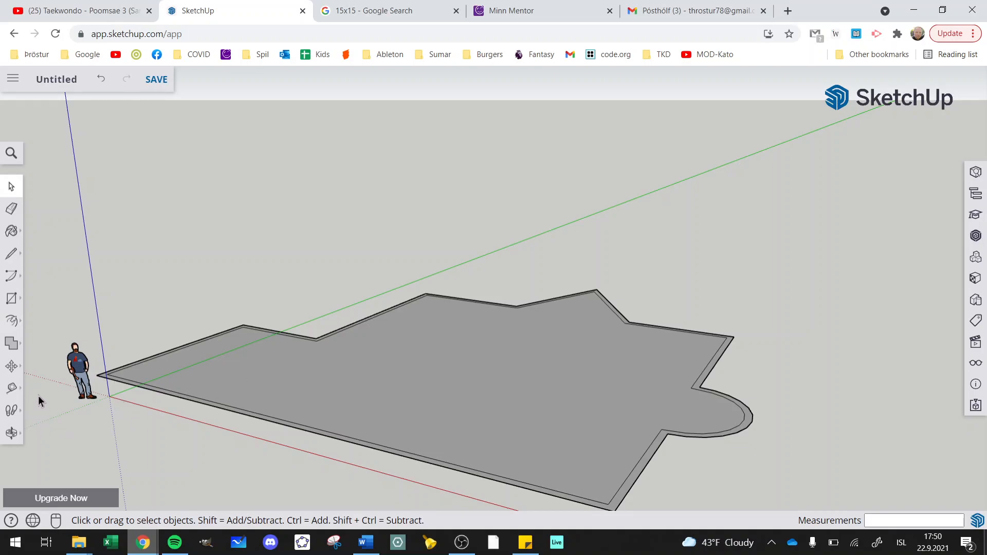
Draw two parallel lines about 6.38 m long from the inner corner beside the rectangular extension to the front wall, outlining a partition wall.
scroll(278, 326, up, 4)
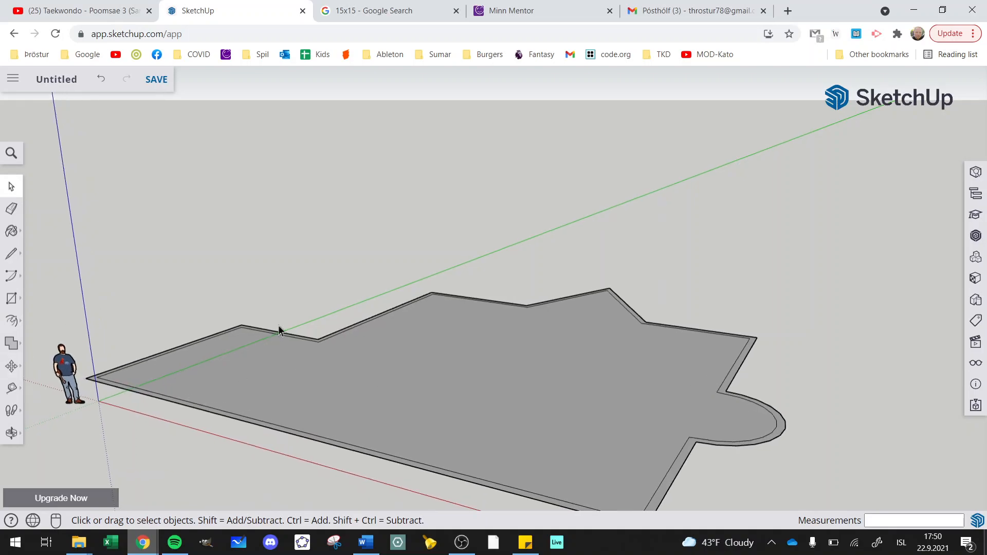
scroll(279, 329, up, 2)
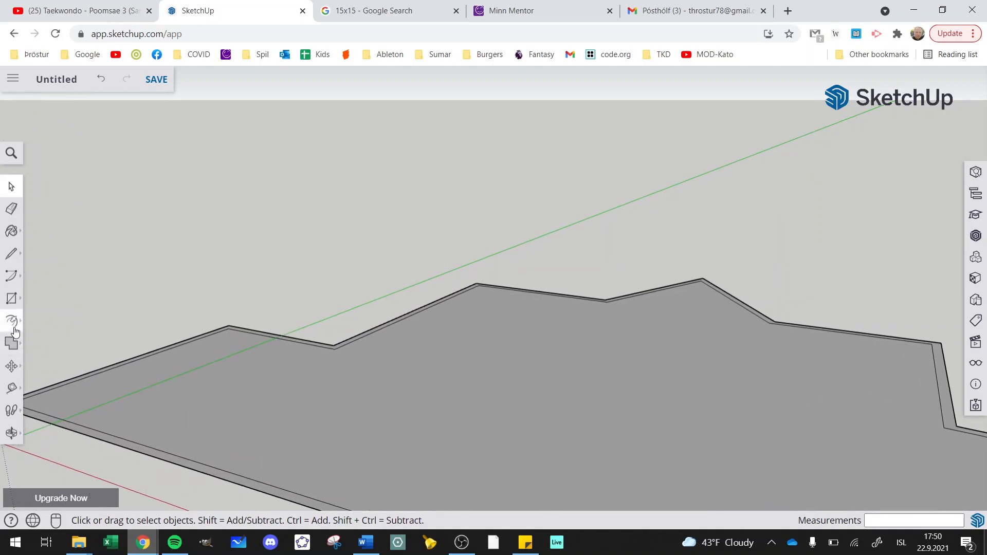
click(11, 433)
drag(214, 366, 269, 448)
scroll(269, 448, down, 5)
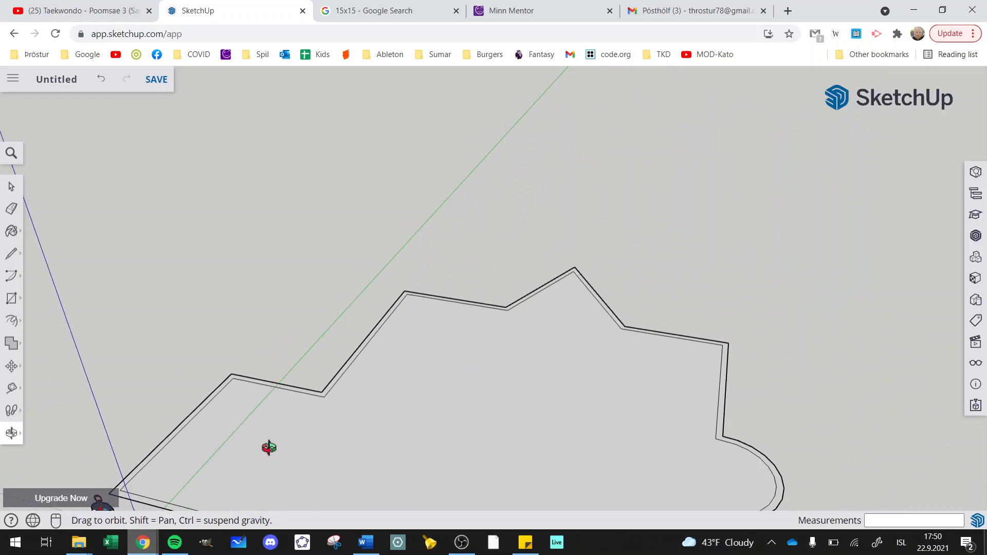
click(21, 437)
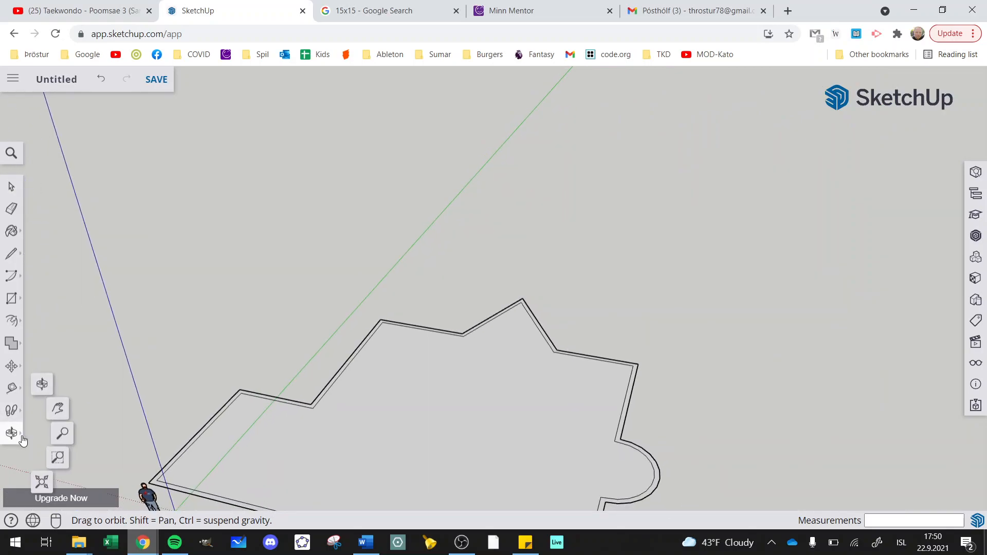
click(65, 422)
drag(266, 450, 252, 341)
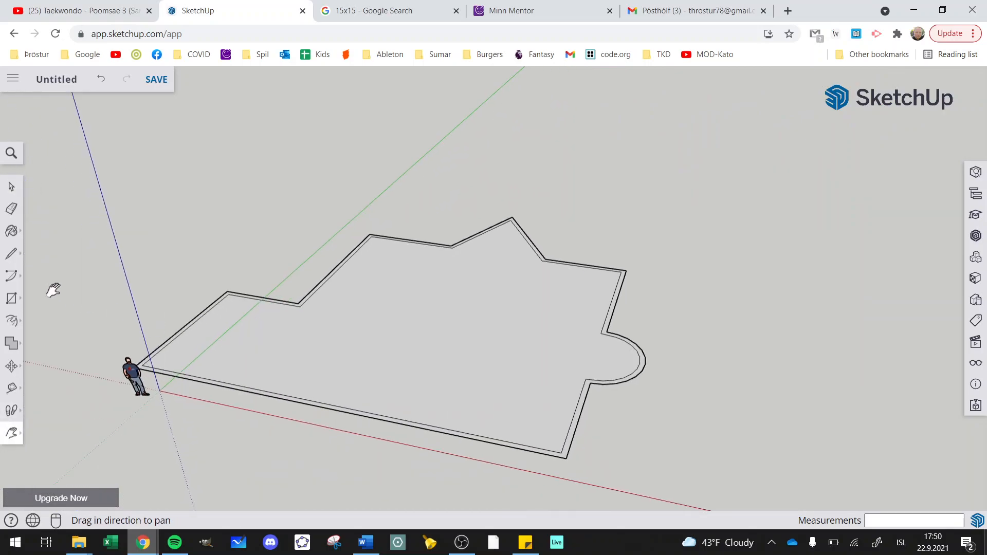
click(12, 255)
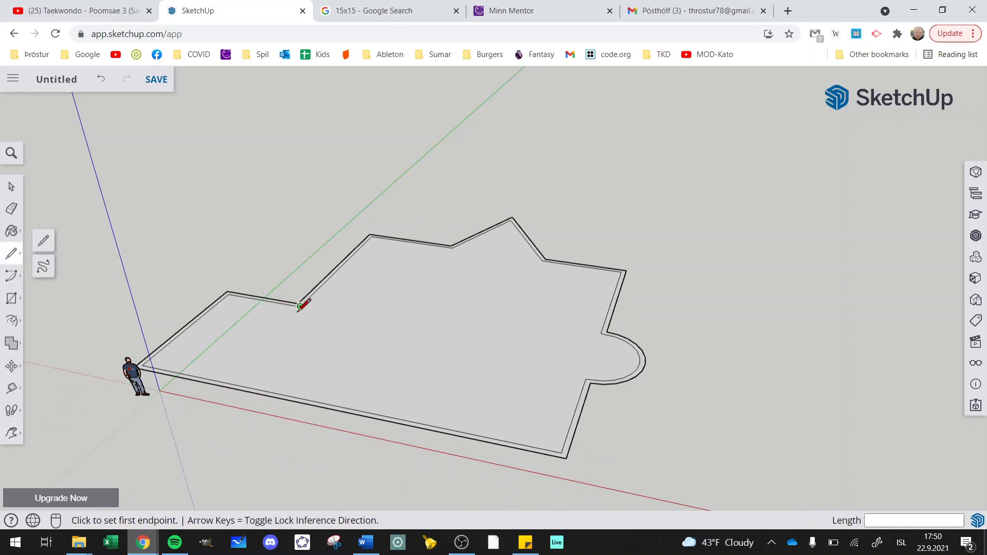
click(301, 306)
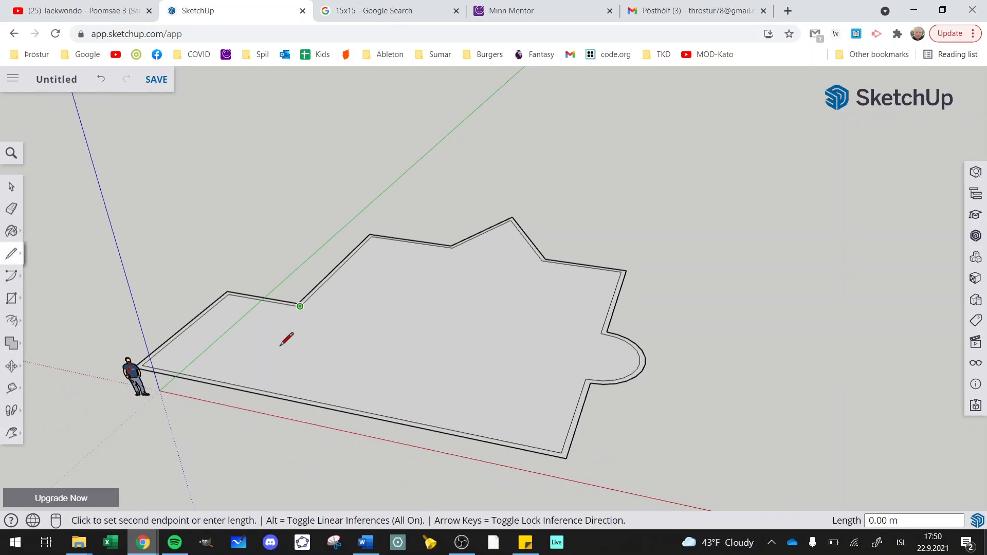
click(223, 382)
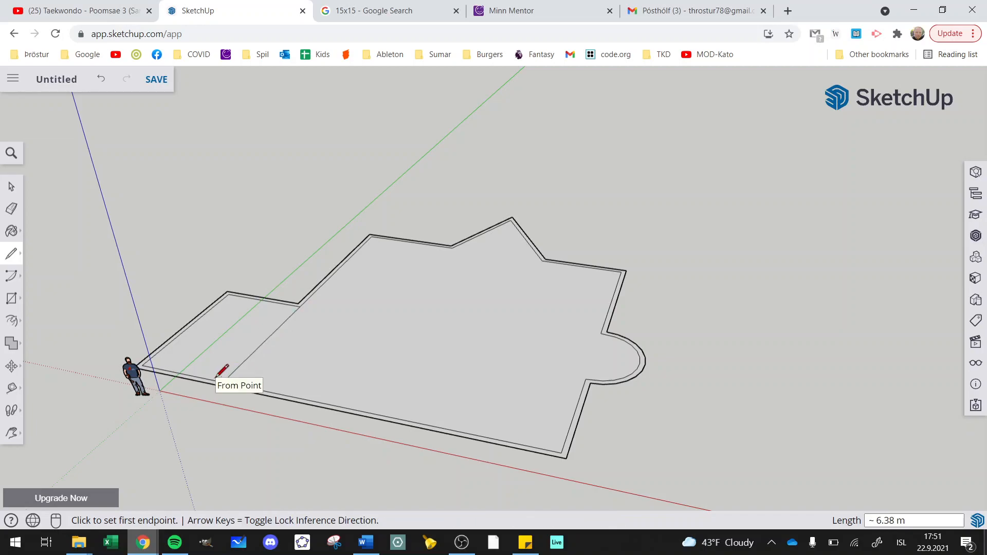
click(212, 380)
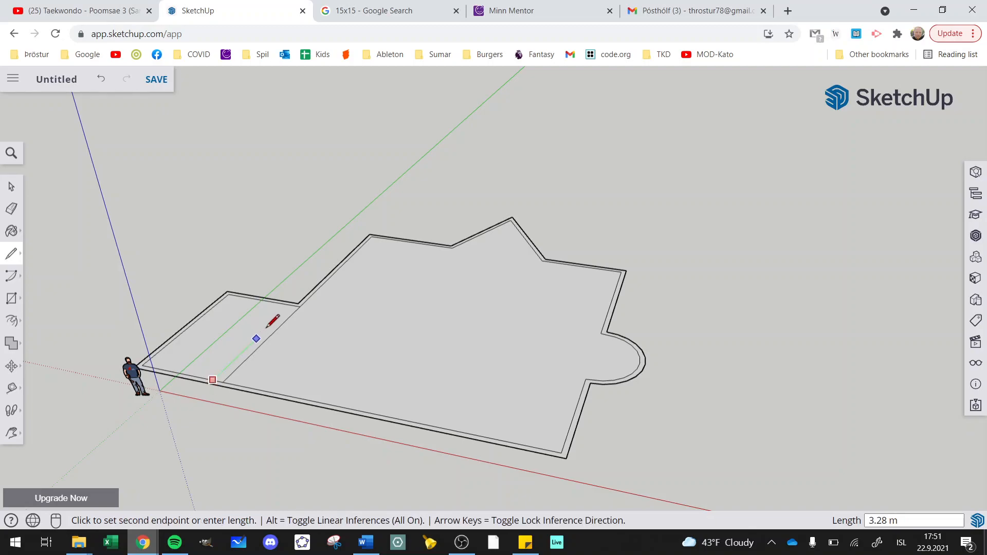
click(290, 304)
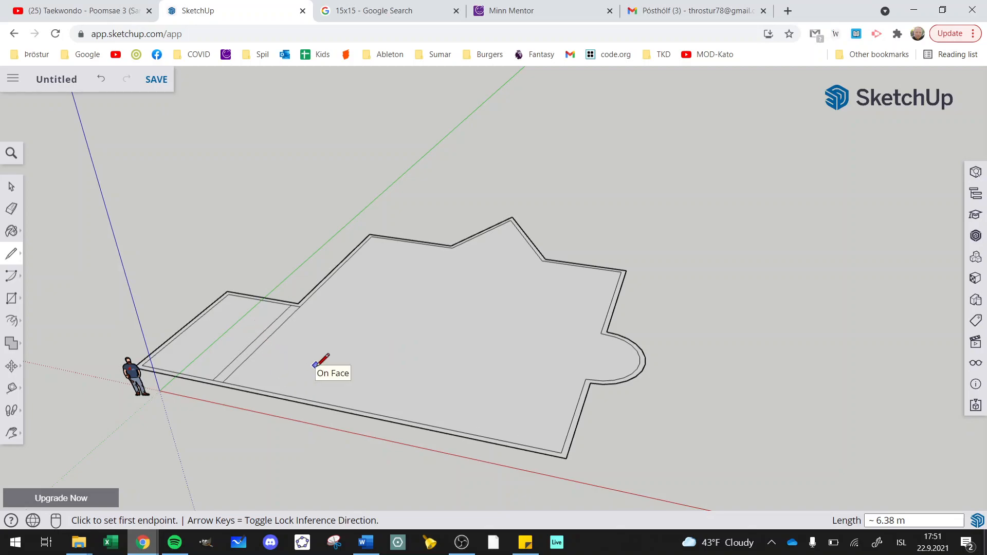
Draw two parallel L-shaped outlines from the front wall to the long partition, their cross lines about 4.18 m and 4.51 m long.
click(311, 399)
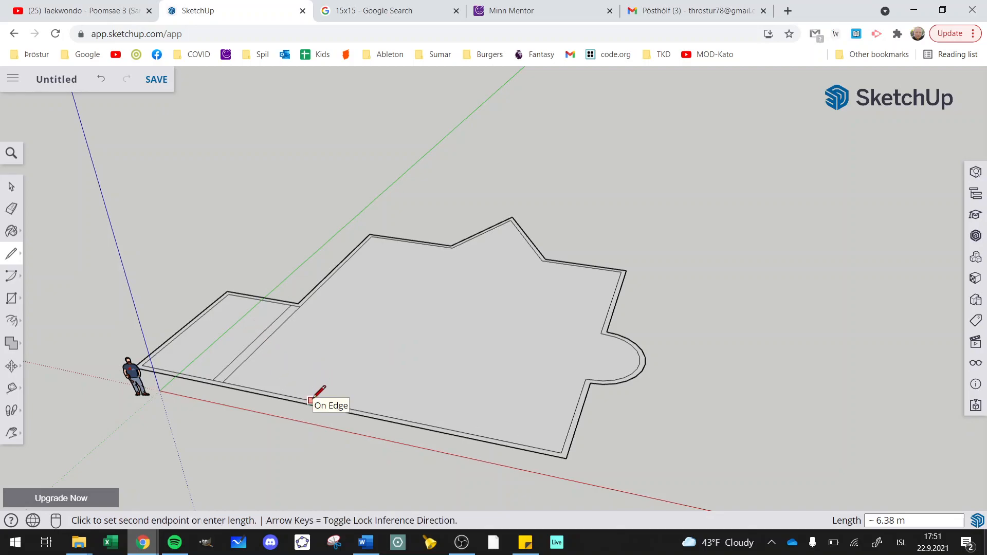
click(359, 343)
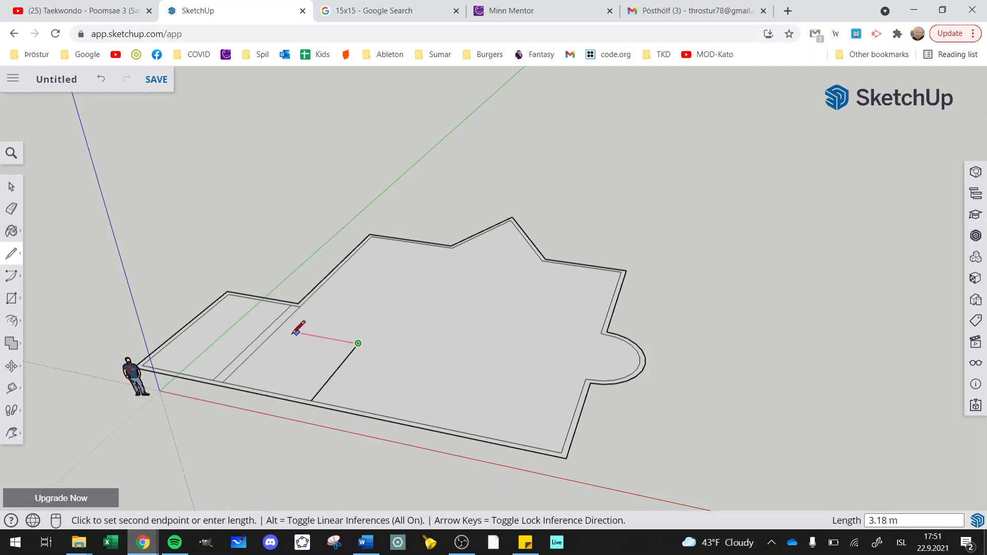
click(280, 329)
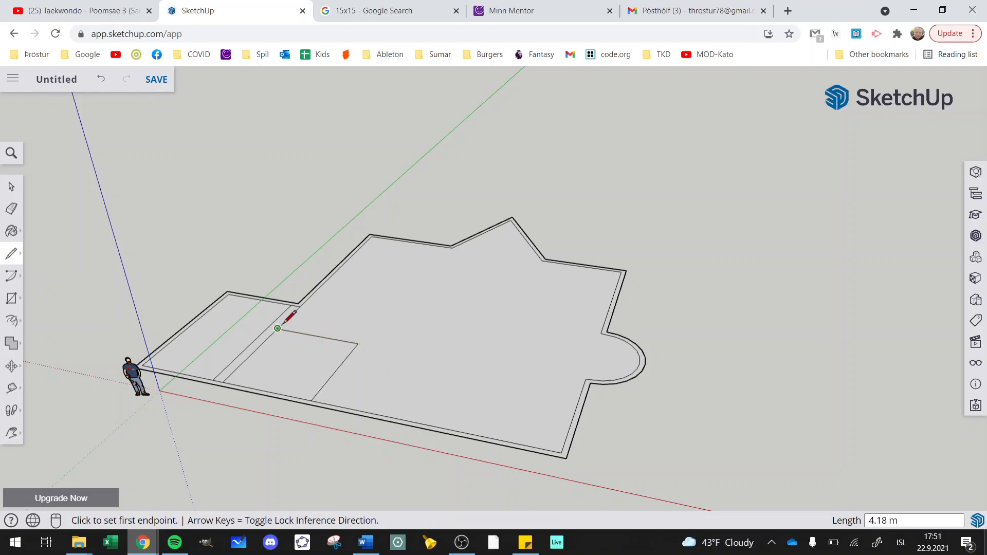
click(318, 402)
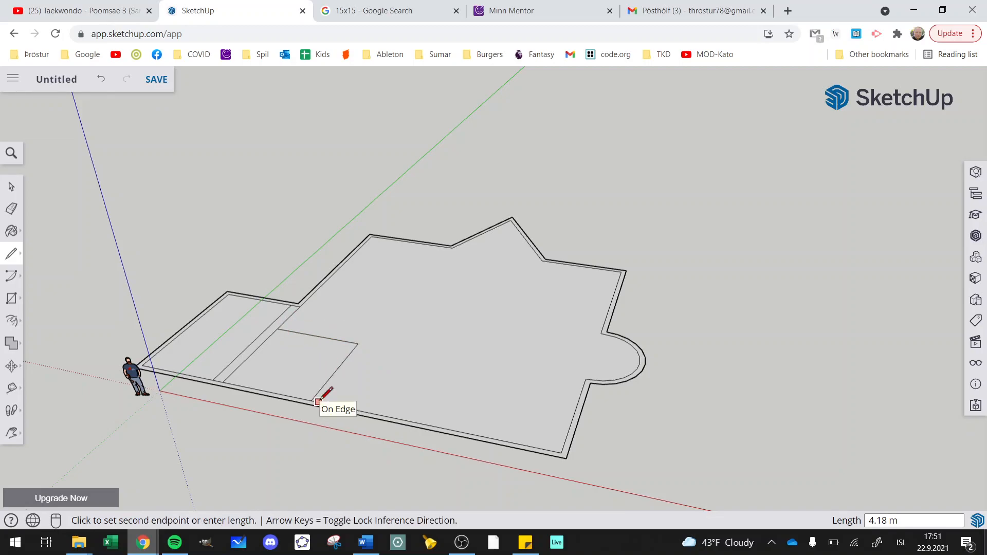
click(374, 333)
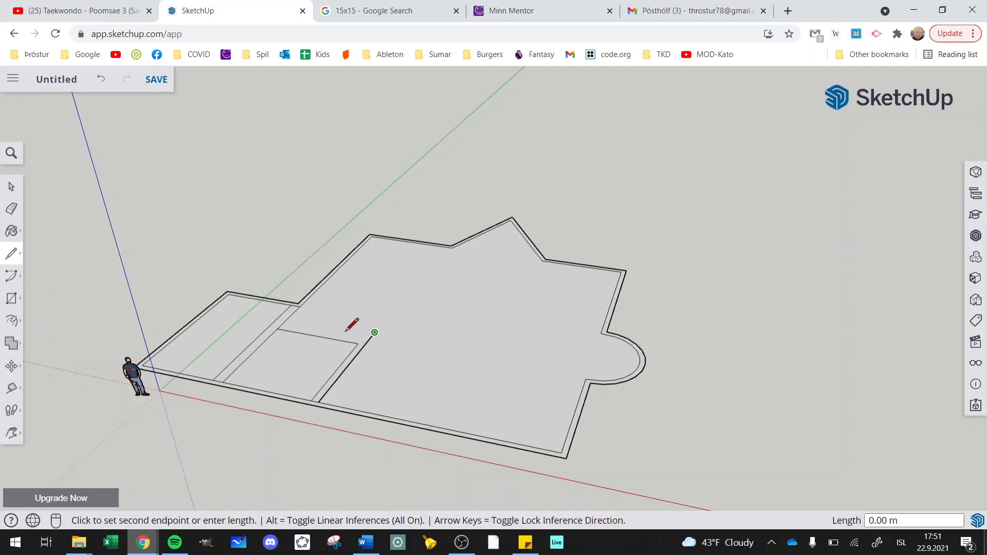
click(289, 317)
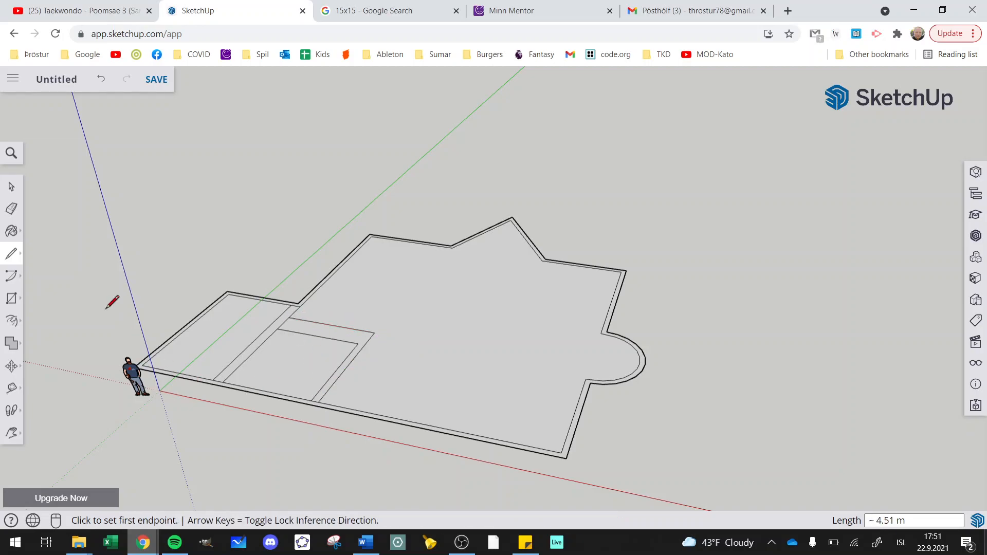
click(8, 188)
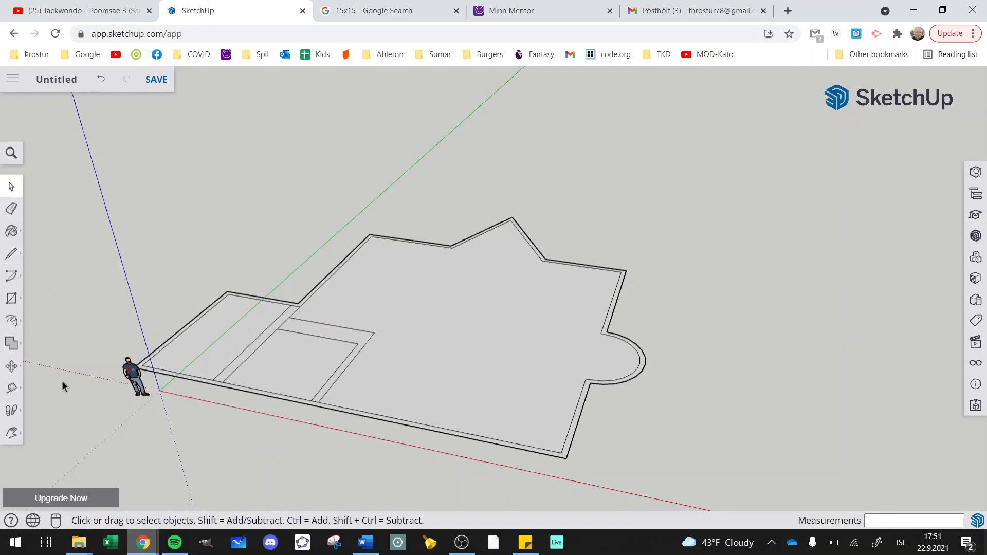
Outline an L-shaped wall enclosing the front corner room beside the half circle, with cross lines about 3.77 m and 3.26 m long.
click(20, 260)
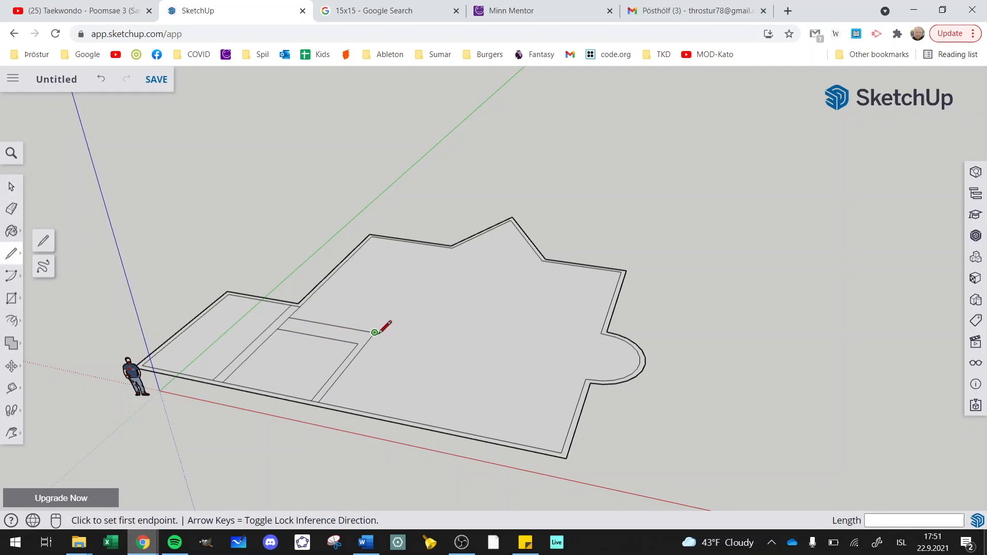
click(585, 379)
click(500, 364)
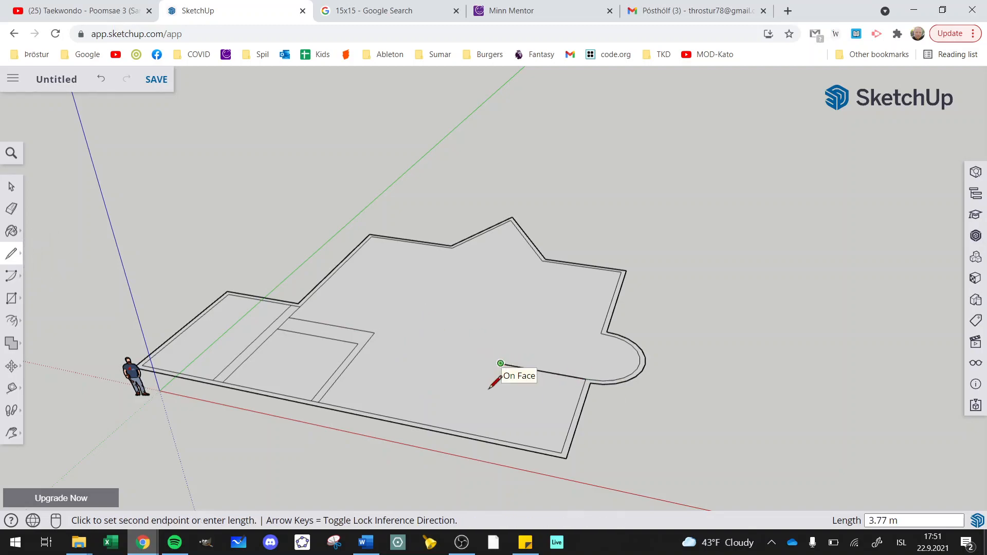
click(466, 433)
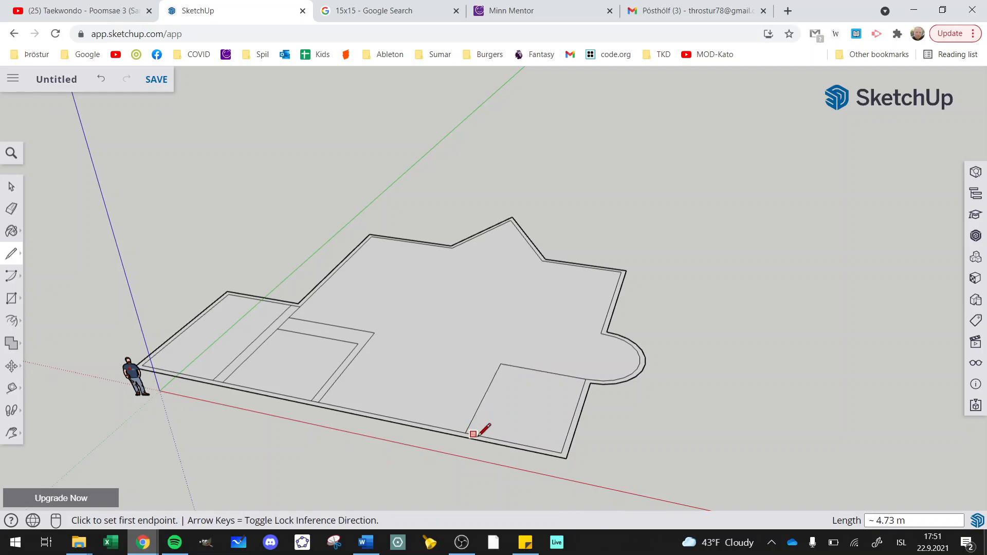
click(507, 376)
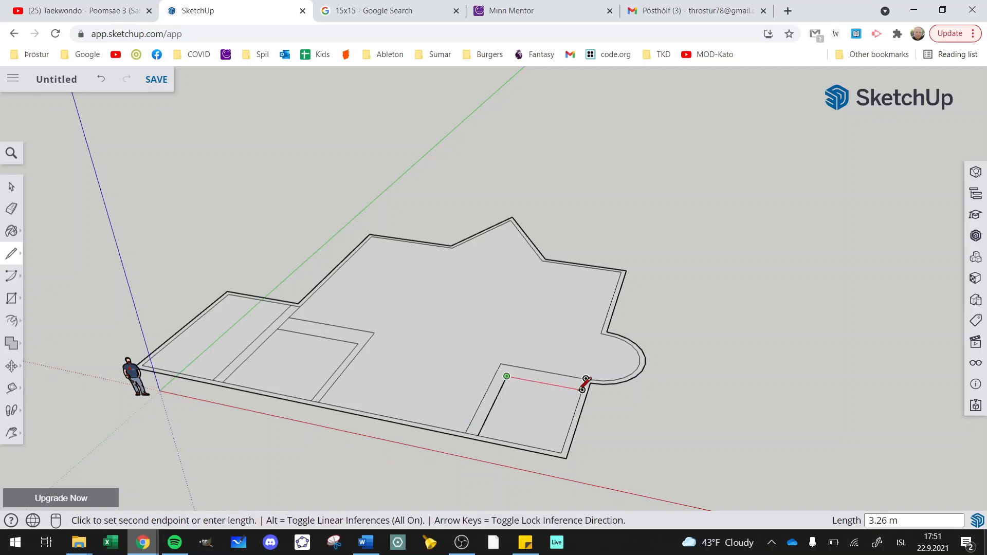
click(585, 381)
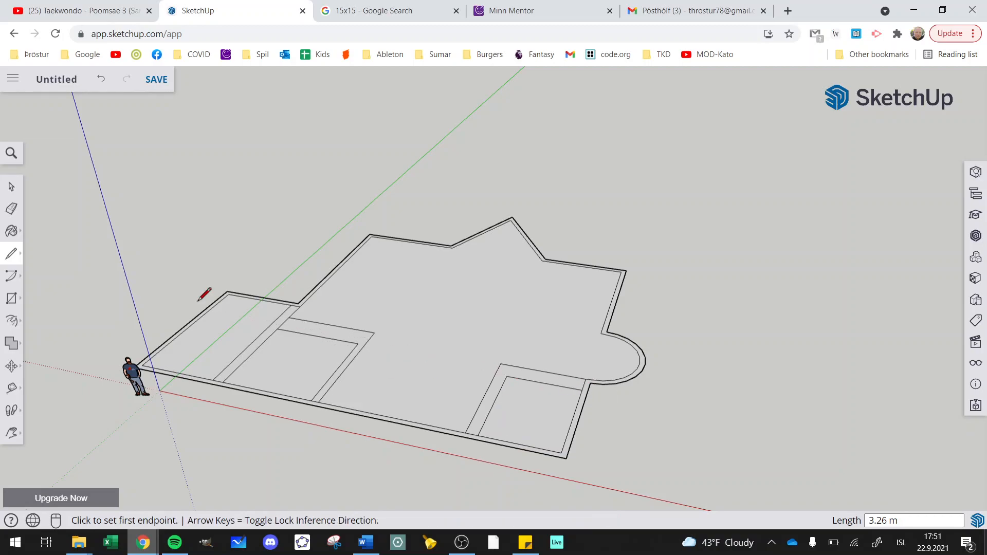
click(12, 188)
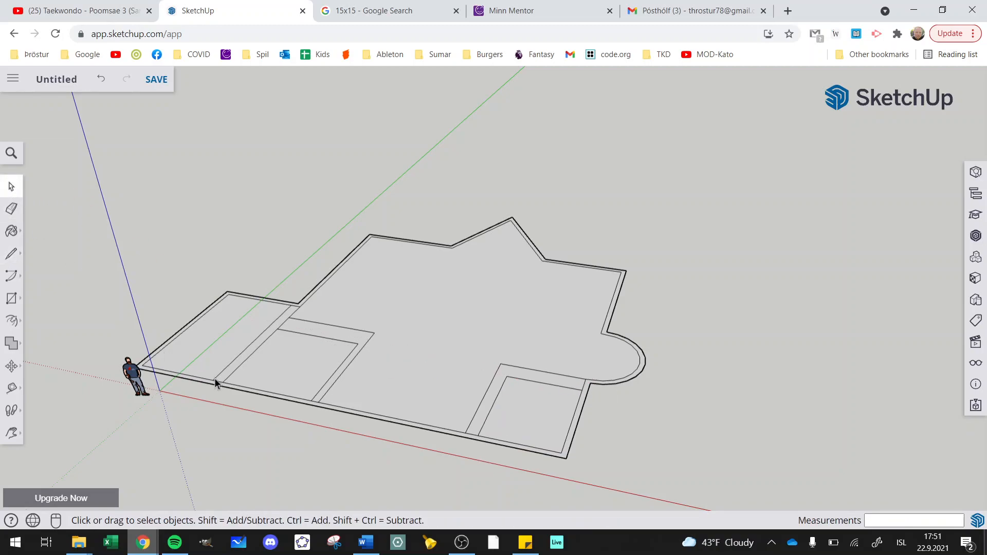
Delete the short edges where the long partition meets the front wall and where the adjoining room's wall joins the partition.
scroll(218, 386, up, 10)
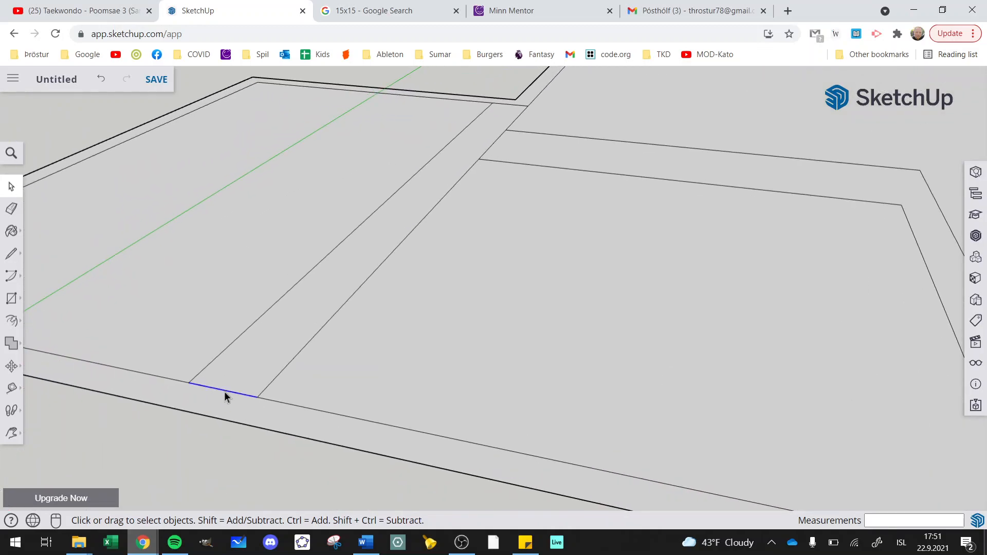
key(p)
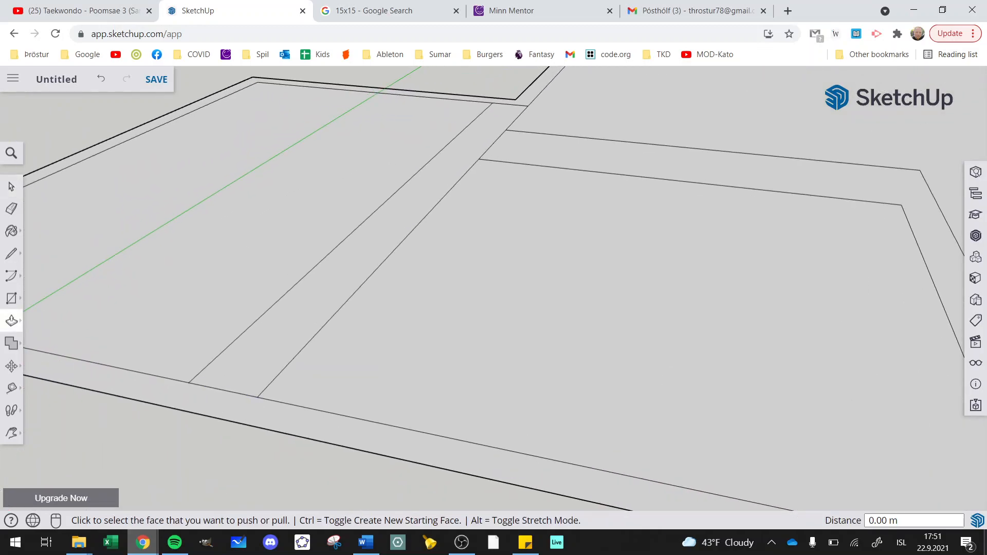
click(11, 187)
click(224, 390)
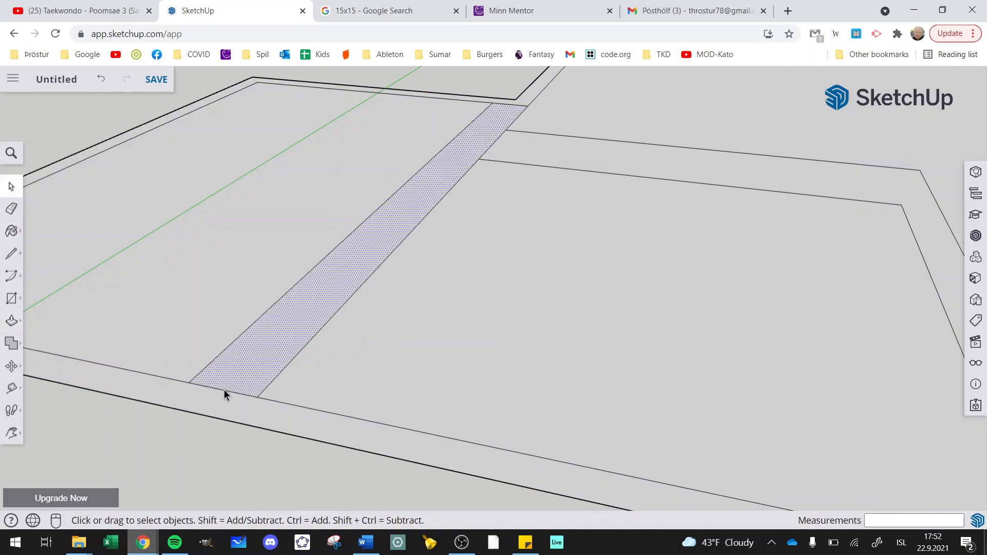
click(226, 392)
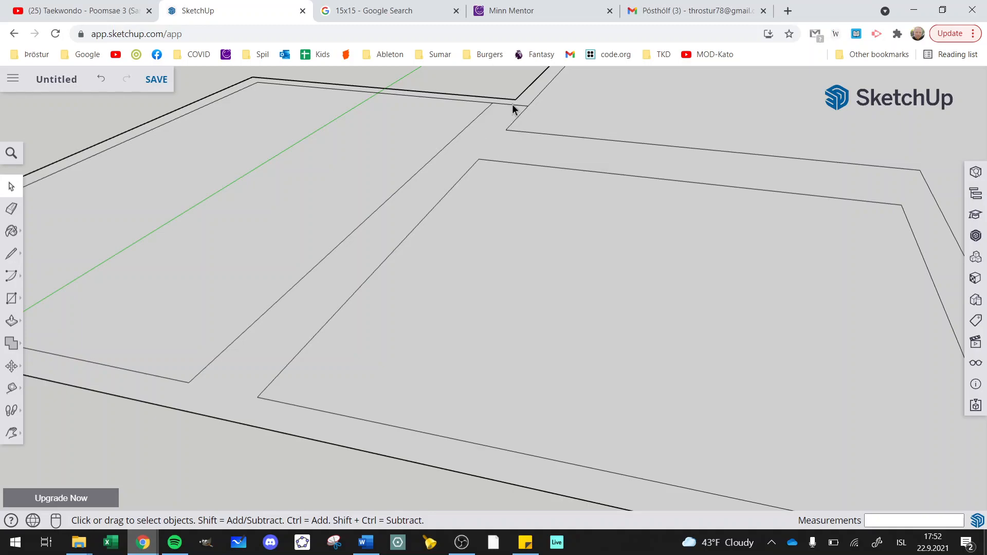
Delete the short edges closing the long partition at the inner corner and the adjoining room's wall at the front wall.
scroll(513, 104, down, 4)
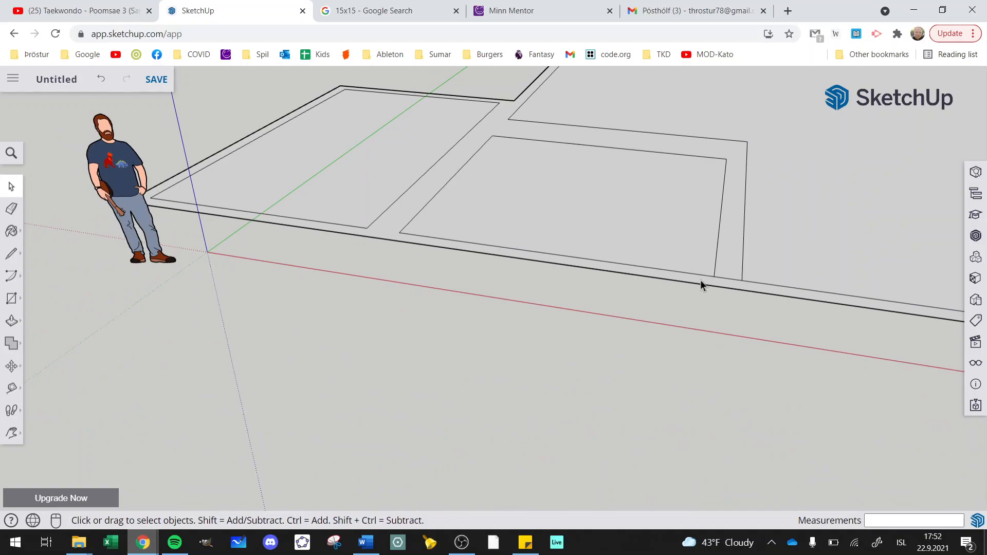
click(724, 278)
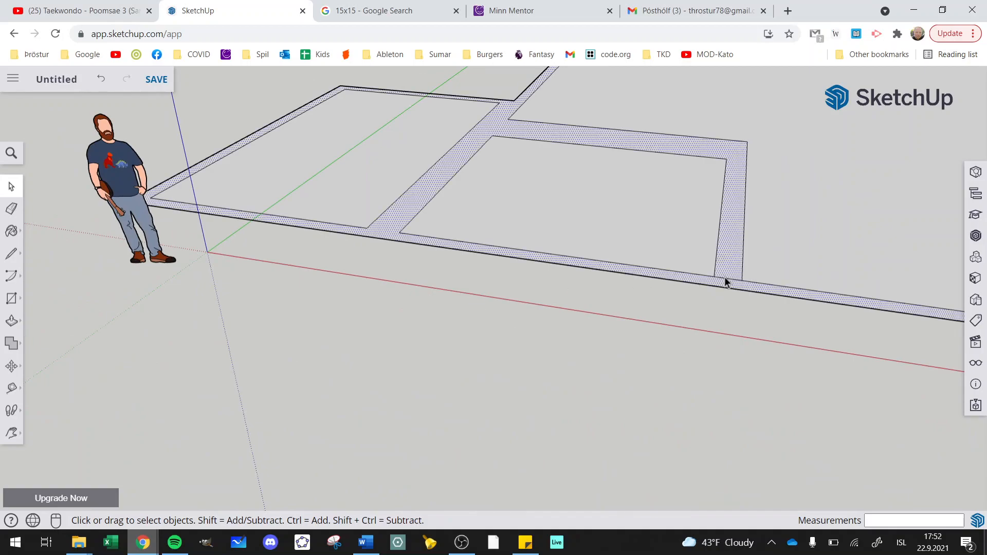
click(730, 278)
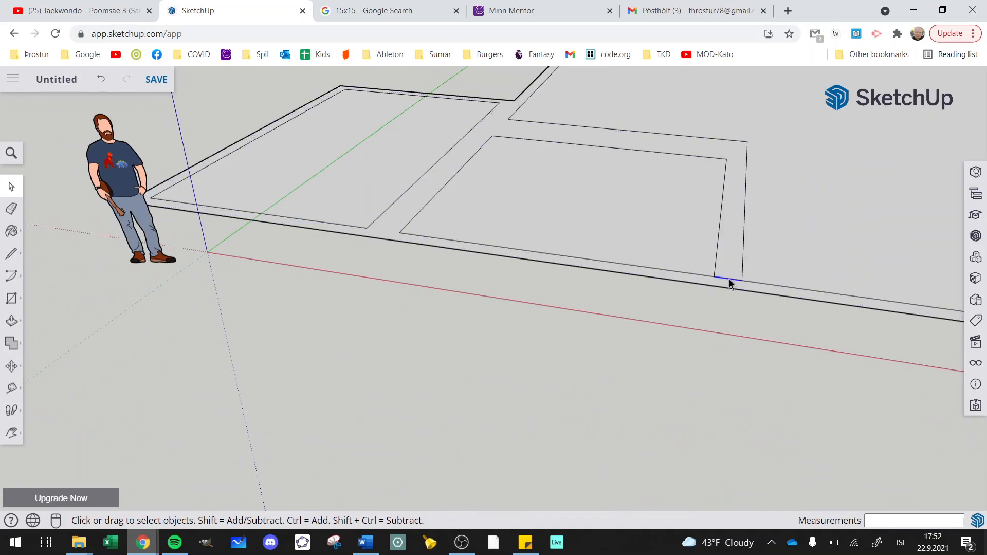
scroll(733, 305, down, 3)
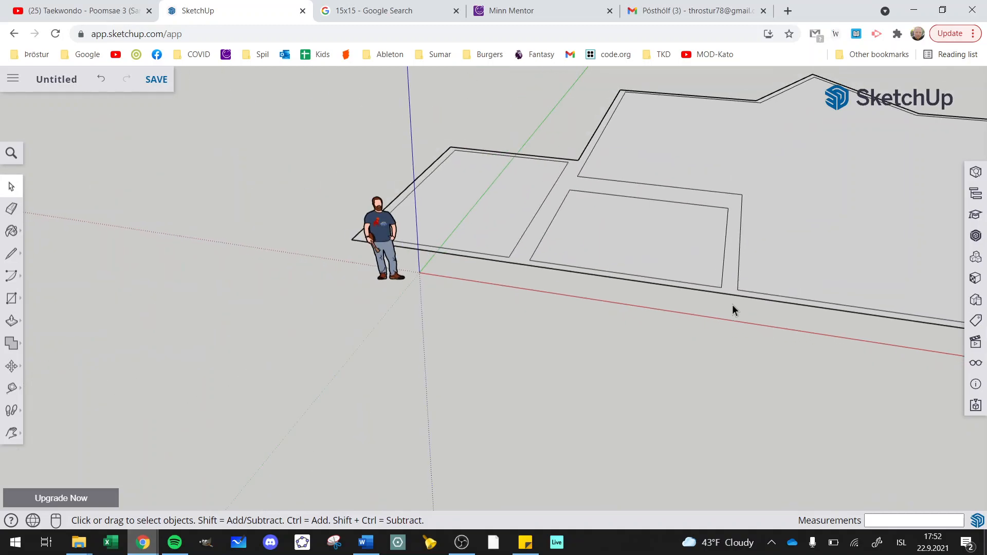
Delete the short edges where the corner room's L-shaped wall meets the front wall and the exterior wall beside the half circle.
click(12, 433)
drag(562, 304, 21, 370)
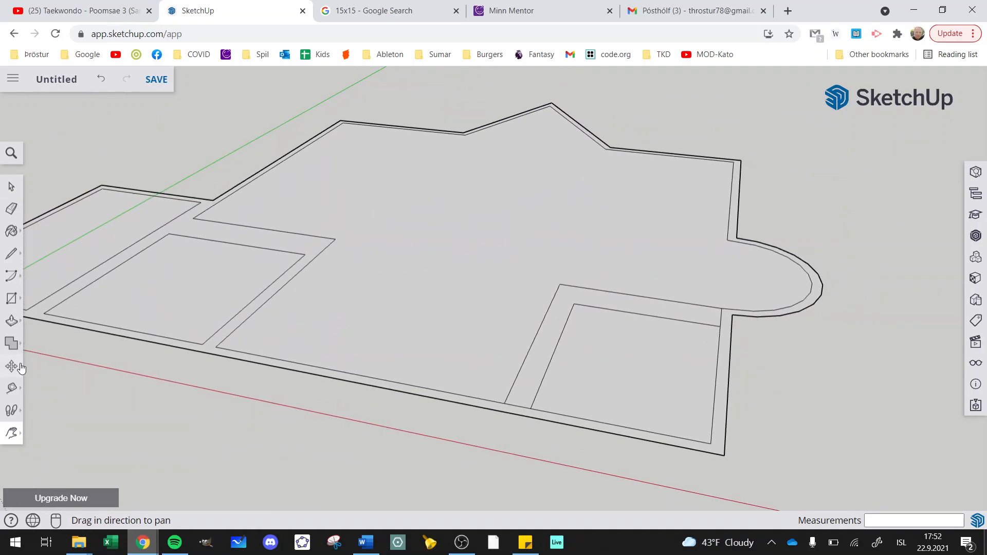
click(12, 187)
click(521, 407)
click(518, 406)
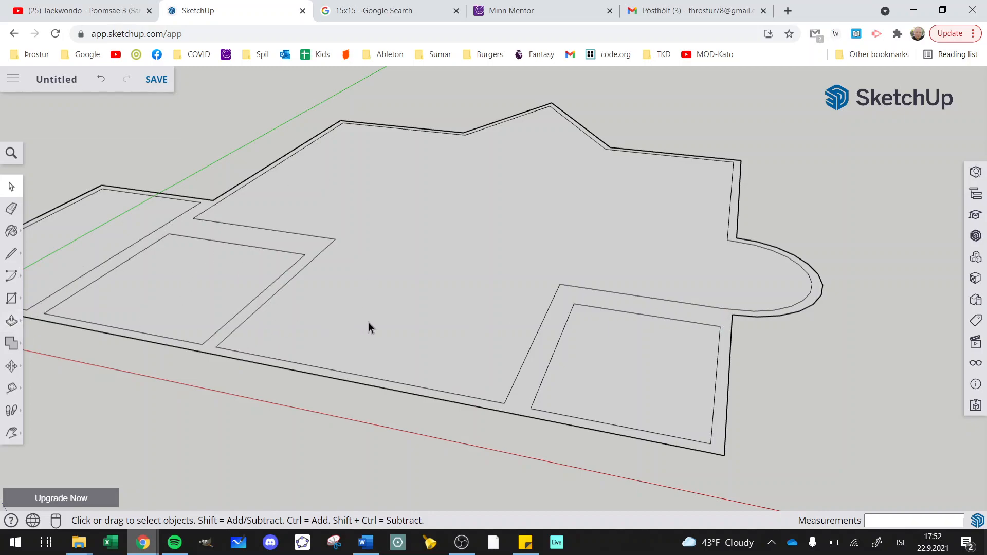
Push/Pull the merged wall face upward by about 2.30 m to raise all the walls.
click(12, 323)
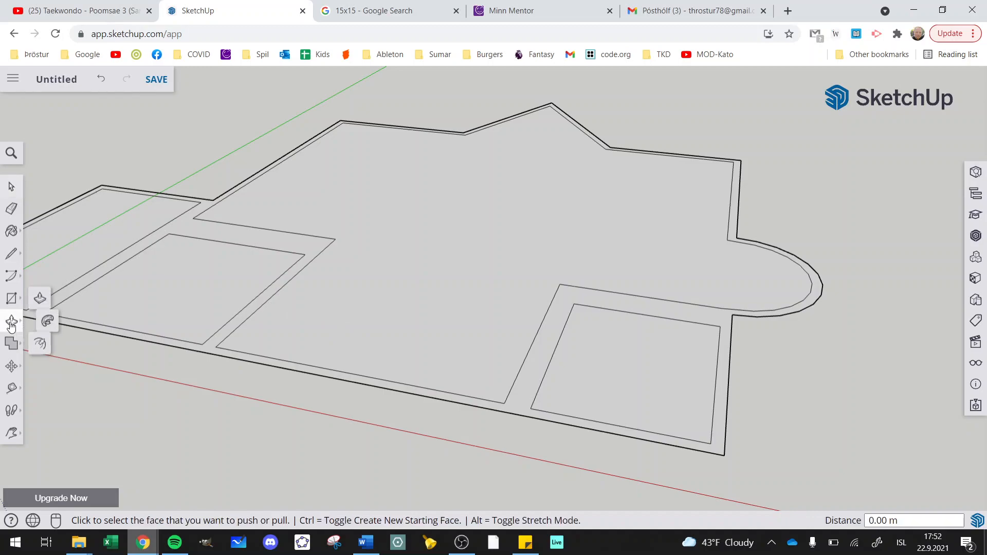
click(213, 352)
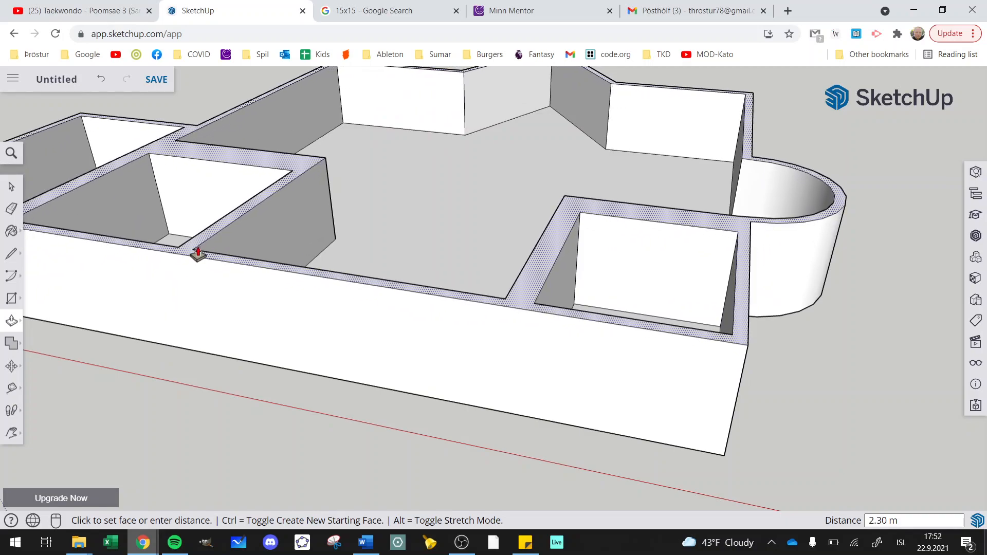
click(198, 252)
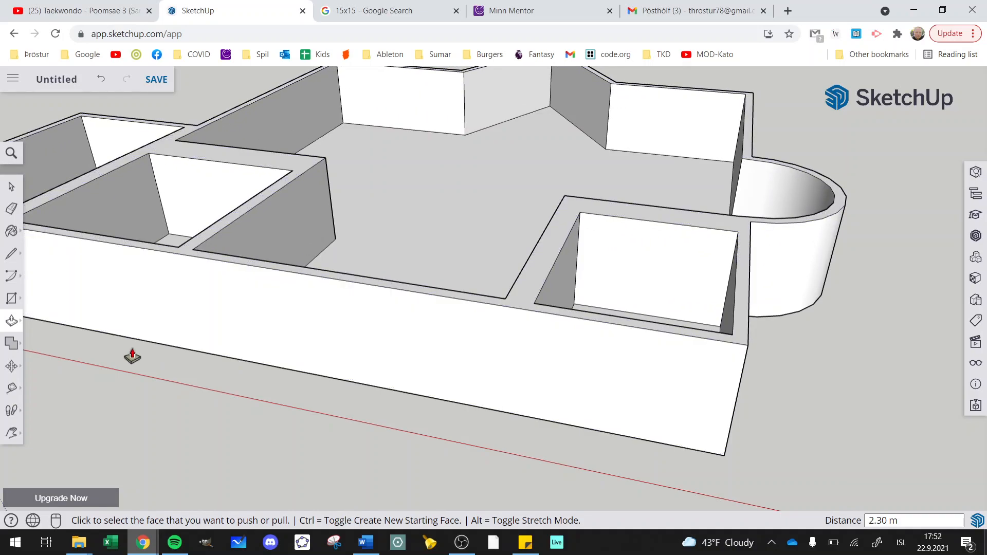
click(12, 188)
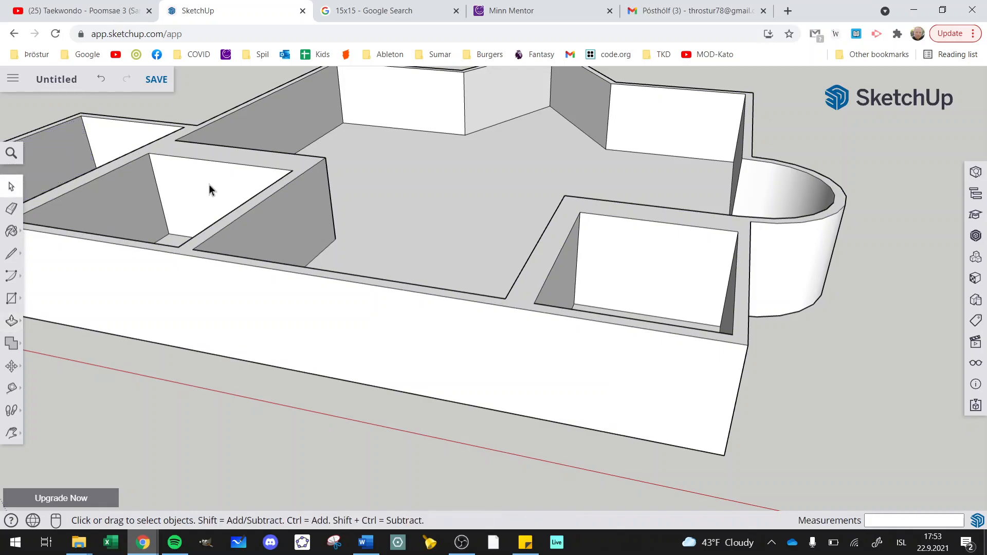
Thin the walls of the room beside the long partition by pushing its back face about 0.65 m and its partition face about 0.14 m.
scroll(180, 158, up, 3)
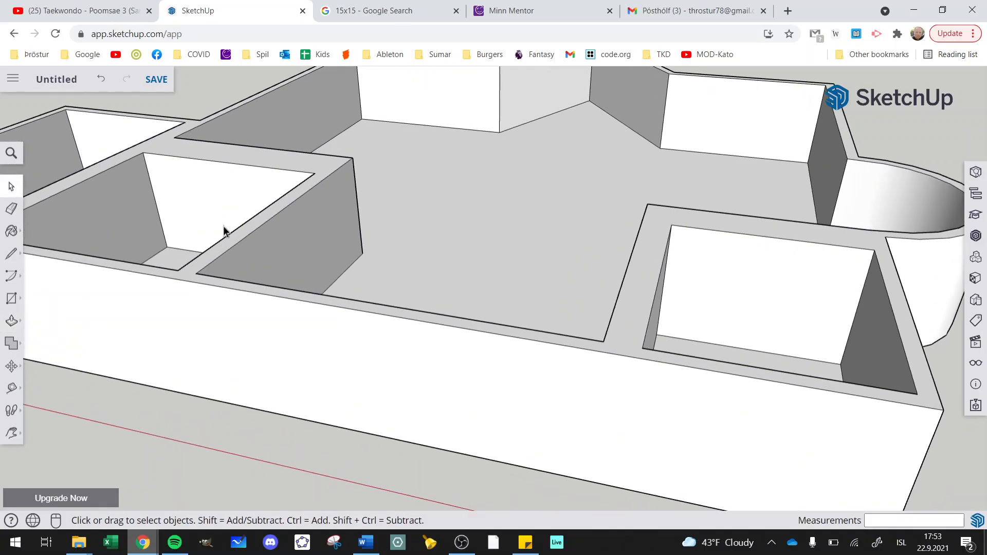
scroll(223, 226, down, 3)
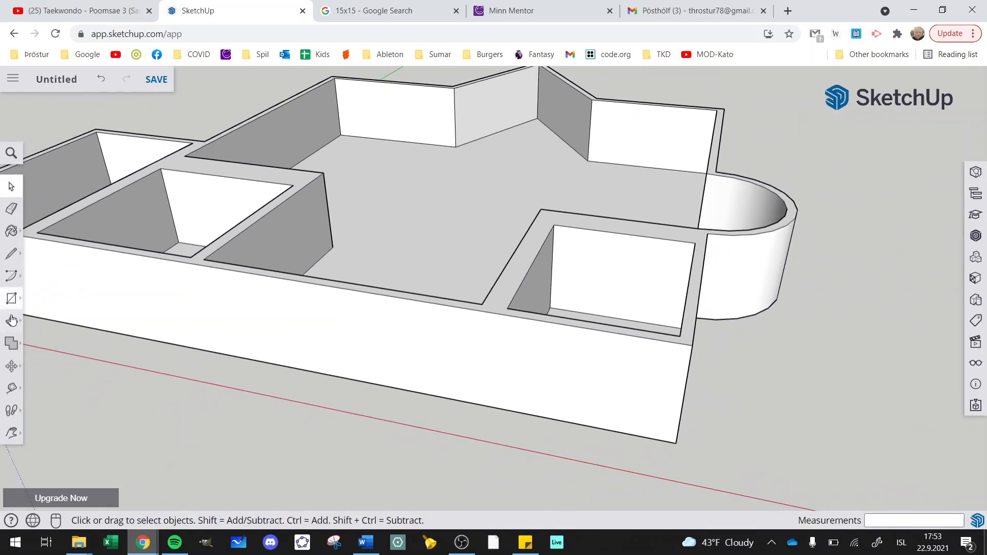
click(11, 323)
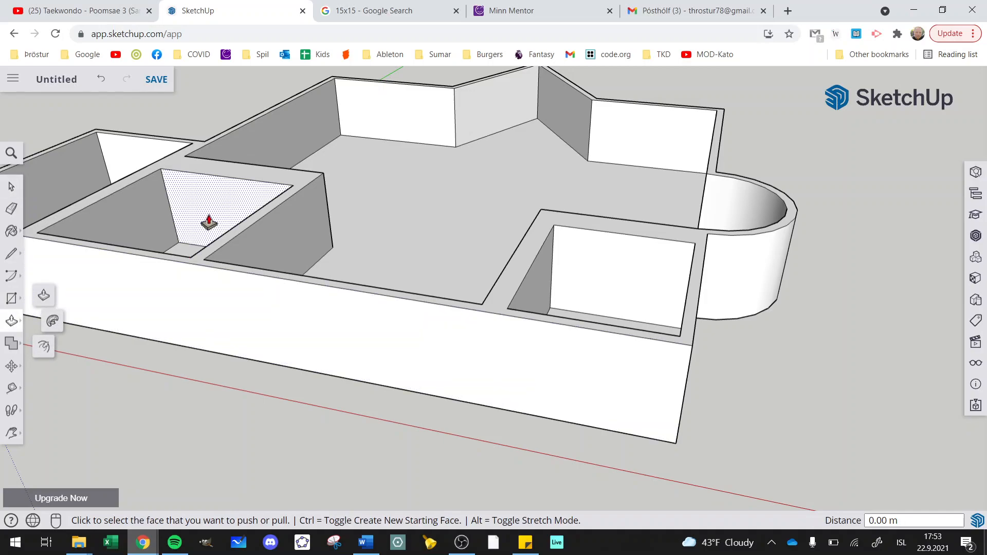
click(209, 222)
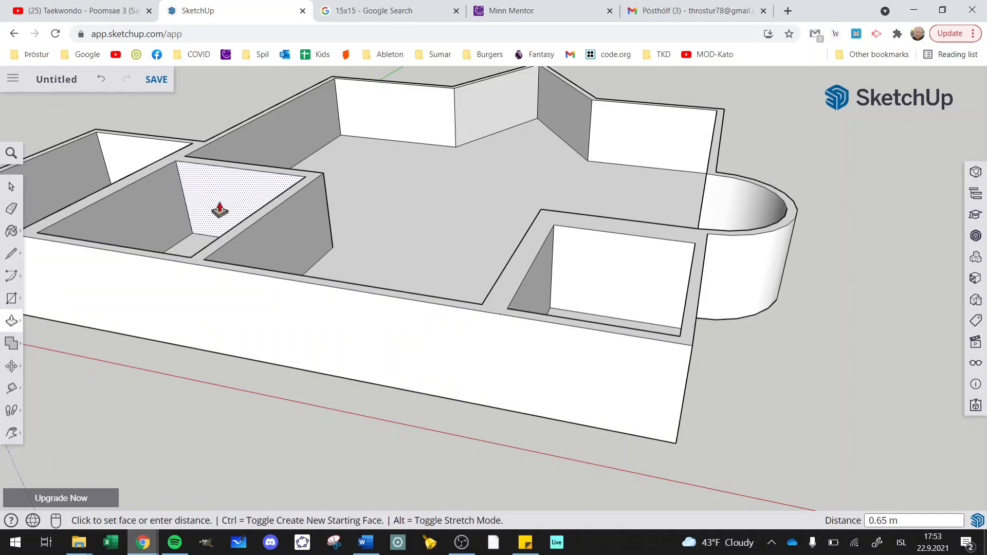
click(220, 210)
click(165, 223)
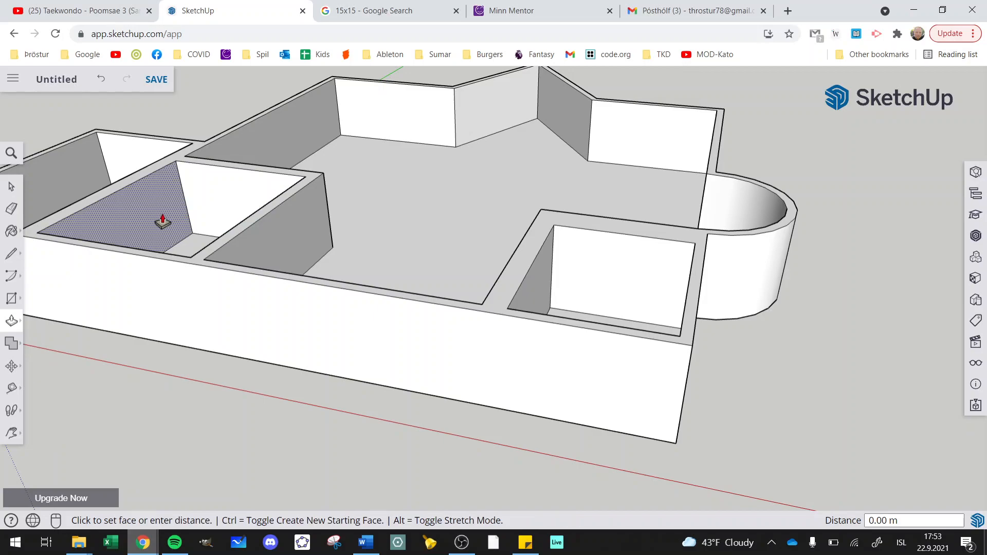
click(170, 226)
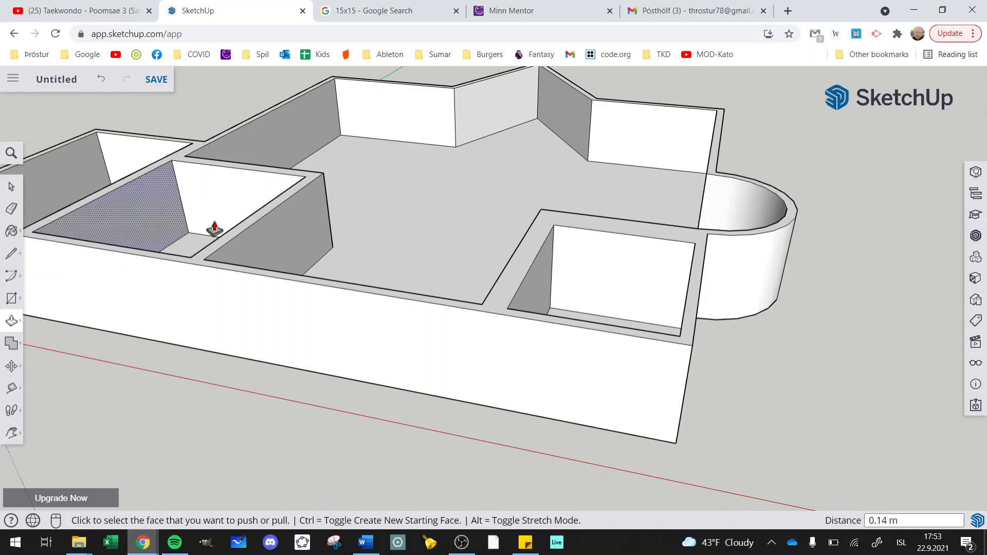
Thin the corner room's walls by pushing its side wall face about 0.36 m and its back wall face about 0.51 m.
click(538, 301)
click(529, 301)
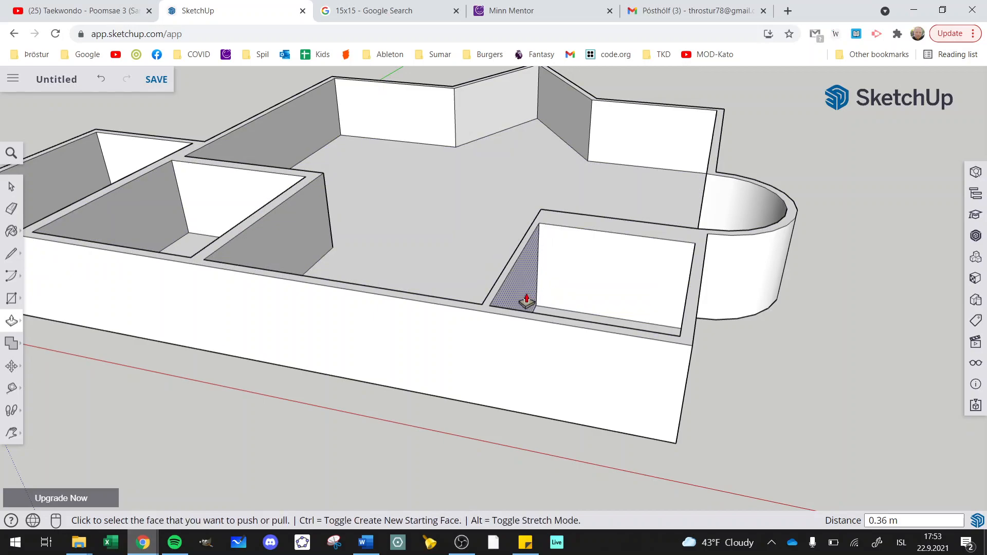
click(594, 277)
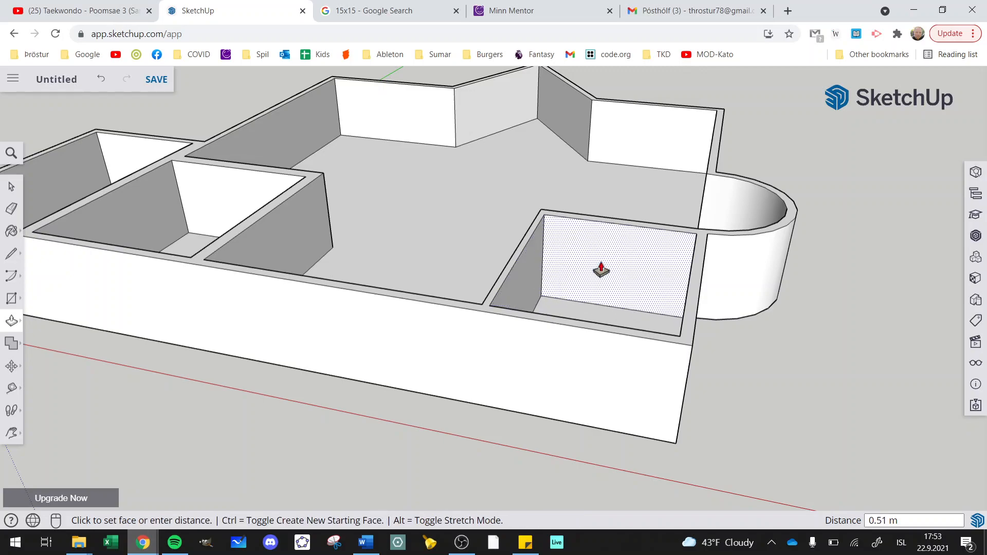
click(601, 269)
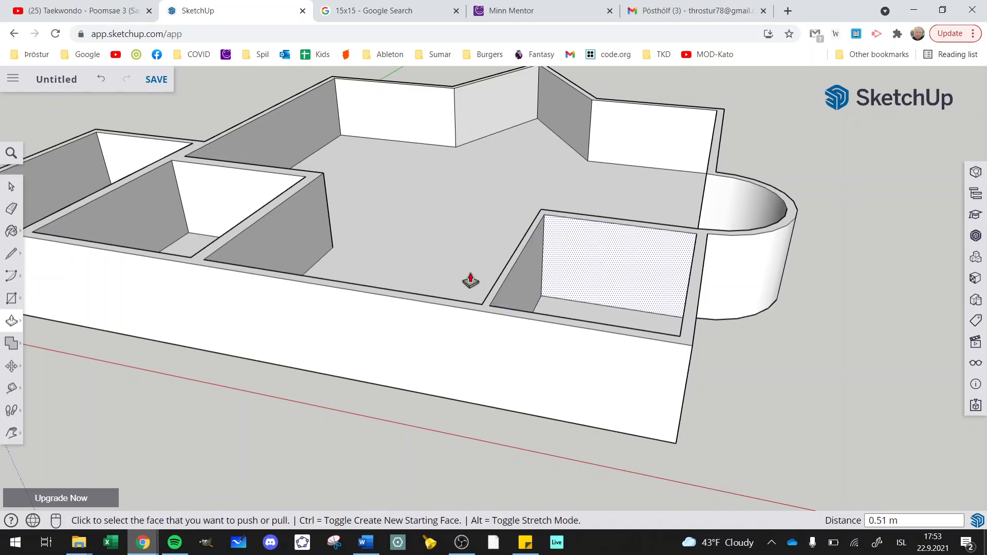
click(11, 188)
Draw a door rectangle about 1.21 m by 1.82 m on the front wall, standing on its base edge outside the room beside the long partition.
click(12, 434)
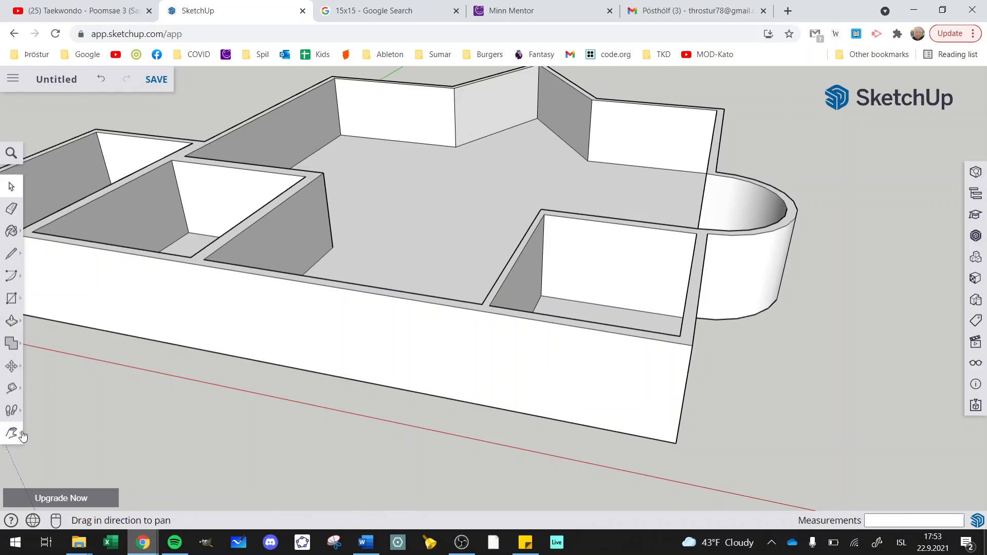
drag(171, 316, 393, 344)
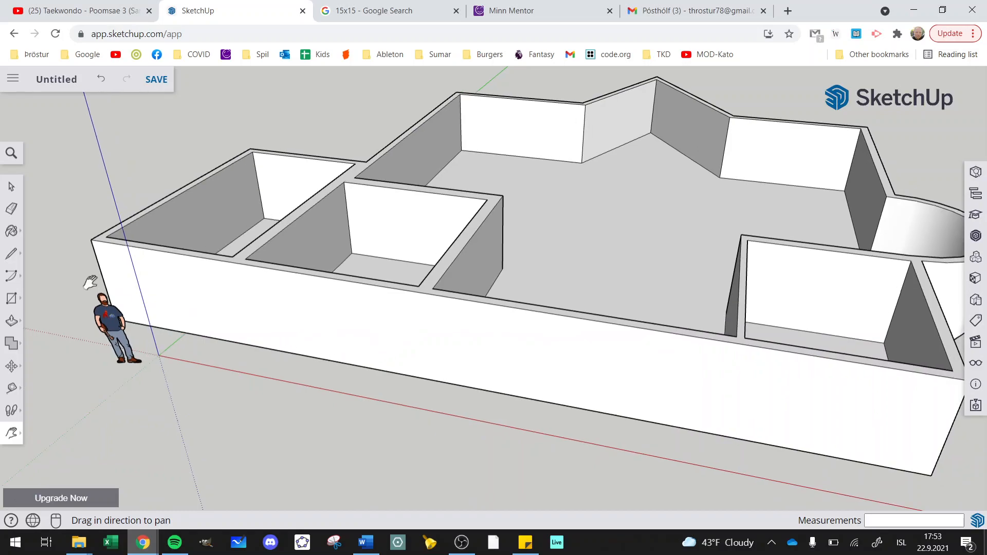
click(12, 305)
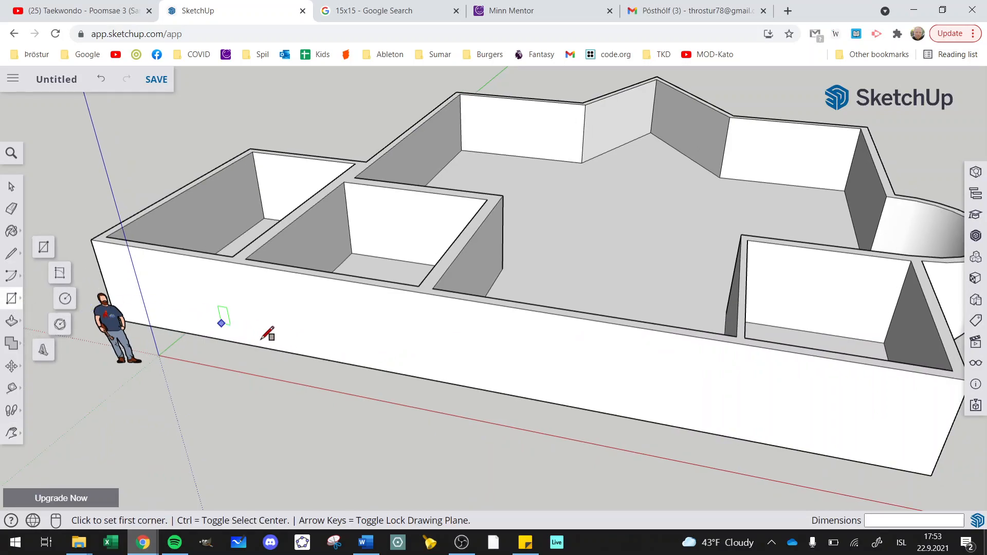
click(274, 350)
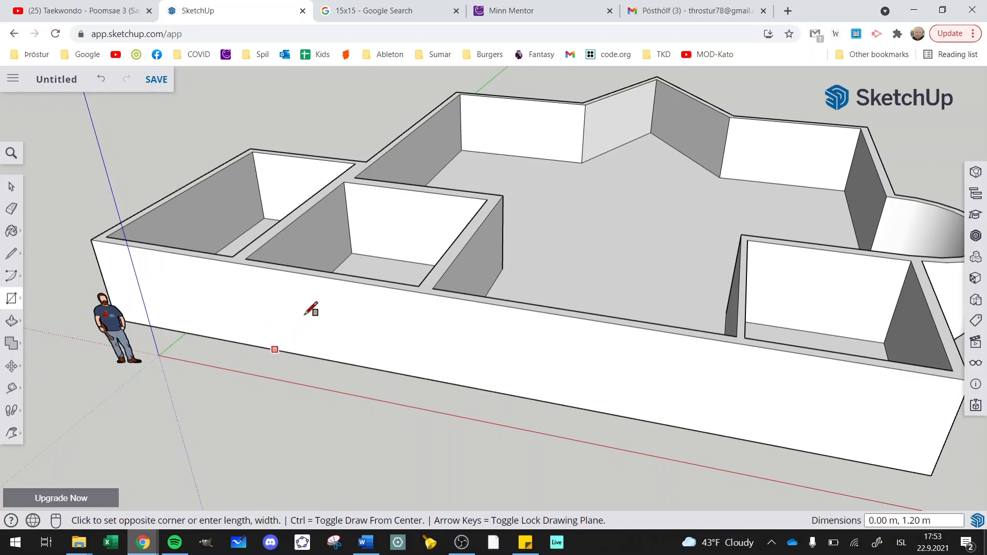
click(309, 293)
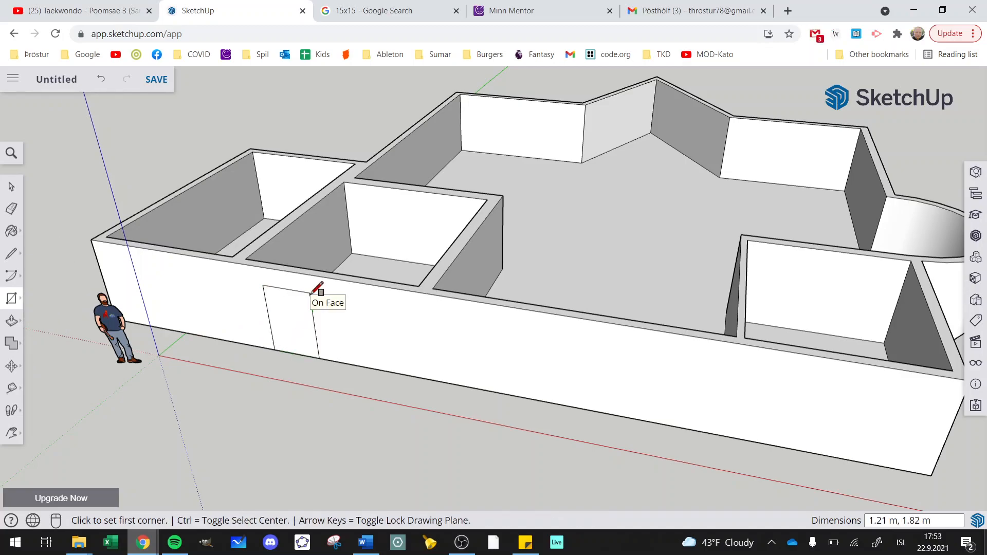
Push the door rectangle about 0.24 m through the front wall to open the entrance.
scroll(310, 268, up, 3)
scroll(311, 268, up, 5)
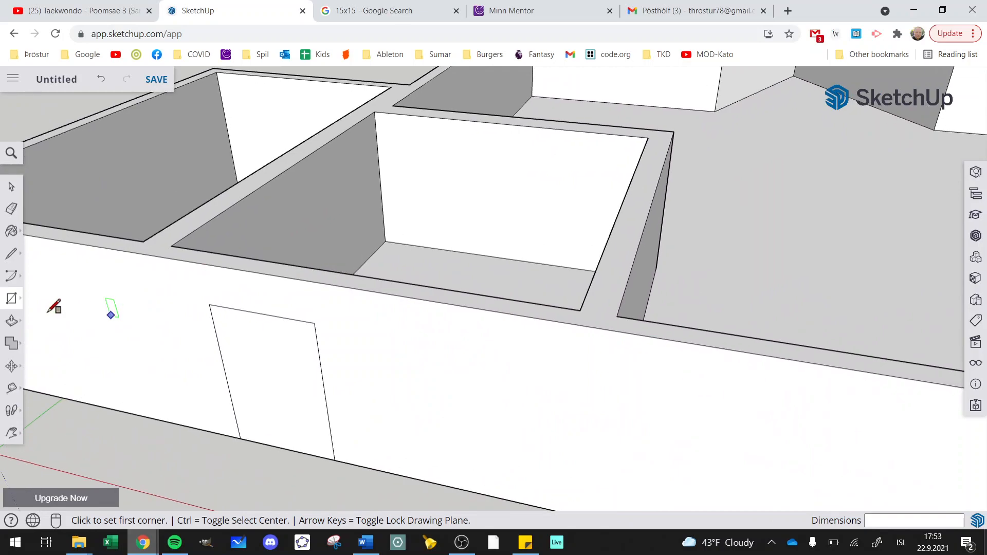
click(11, 323)
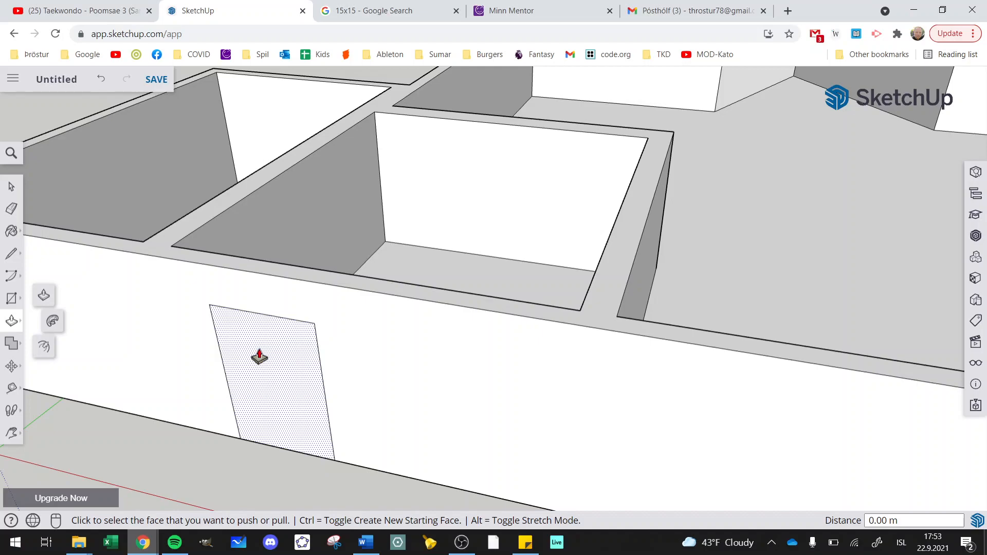
click(260, 357)
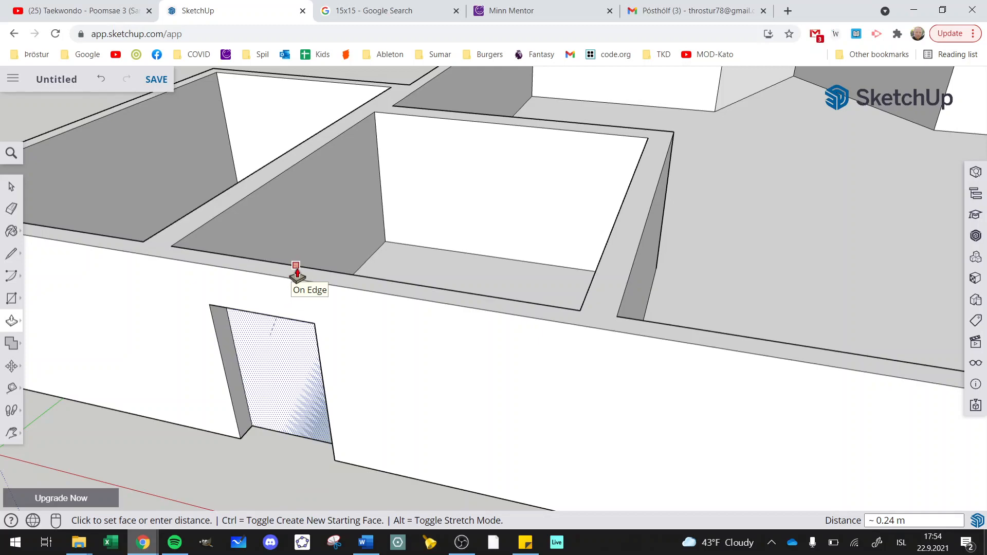
click(297, 272)
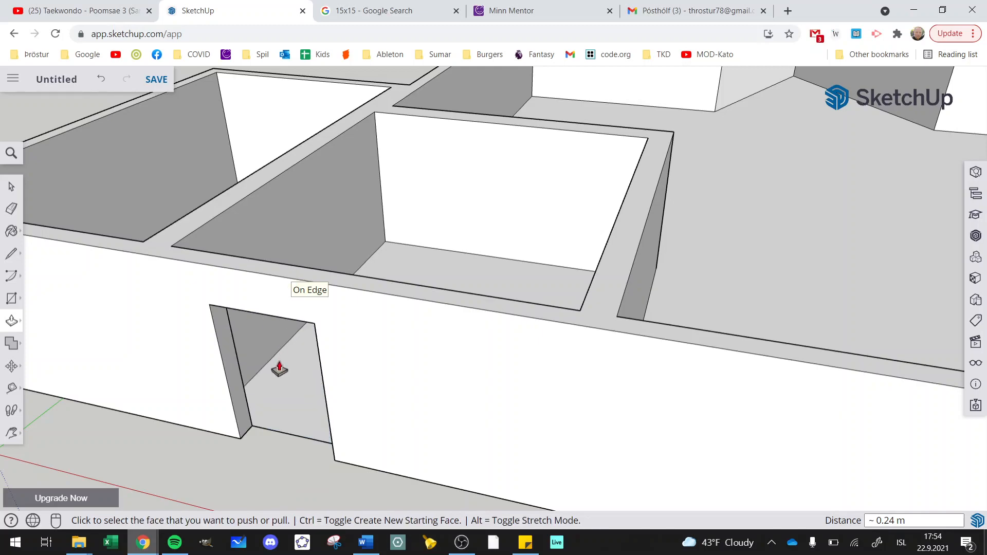
Cut a doorway about 1.45 m by 1.95 m through the entrance room's back wall, pushing it about 0.39 m.
click(12, 300)
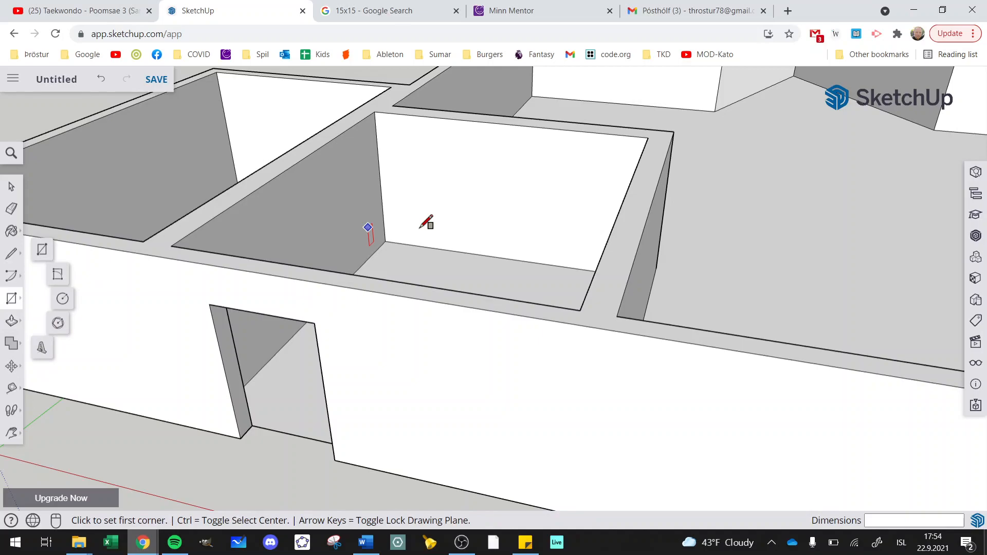
click(462, 252)
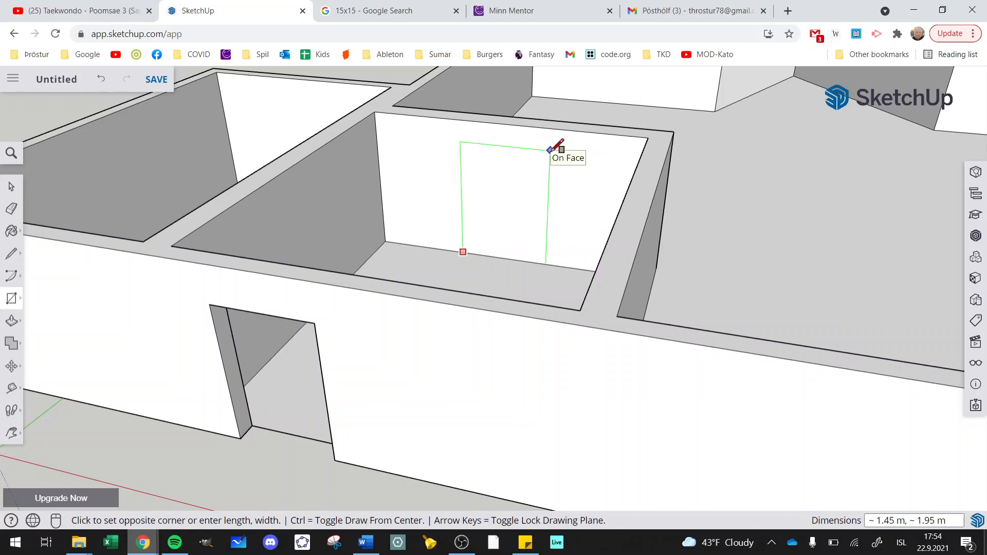
click(551, 151)
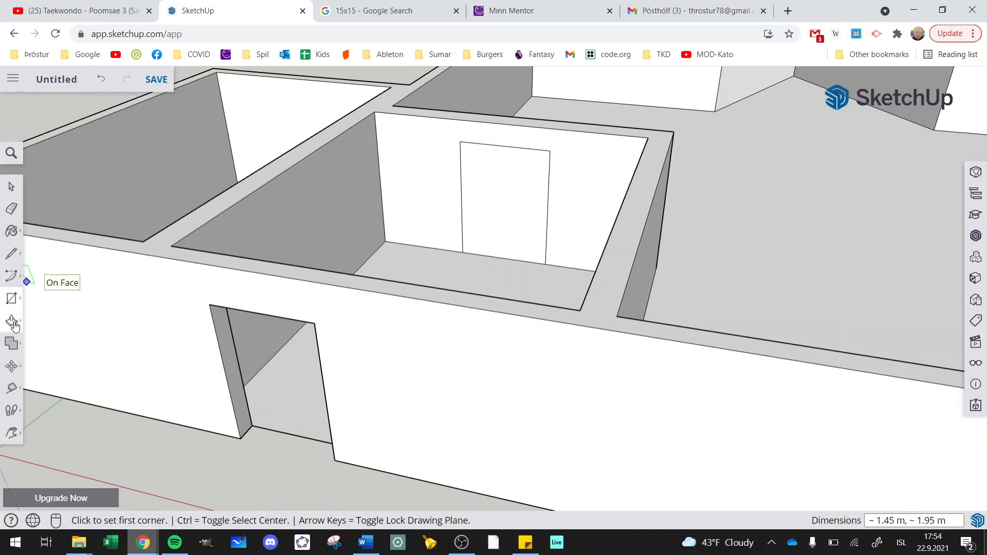
click(13, 323)
click(492, 196)
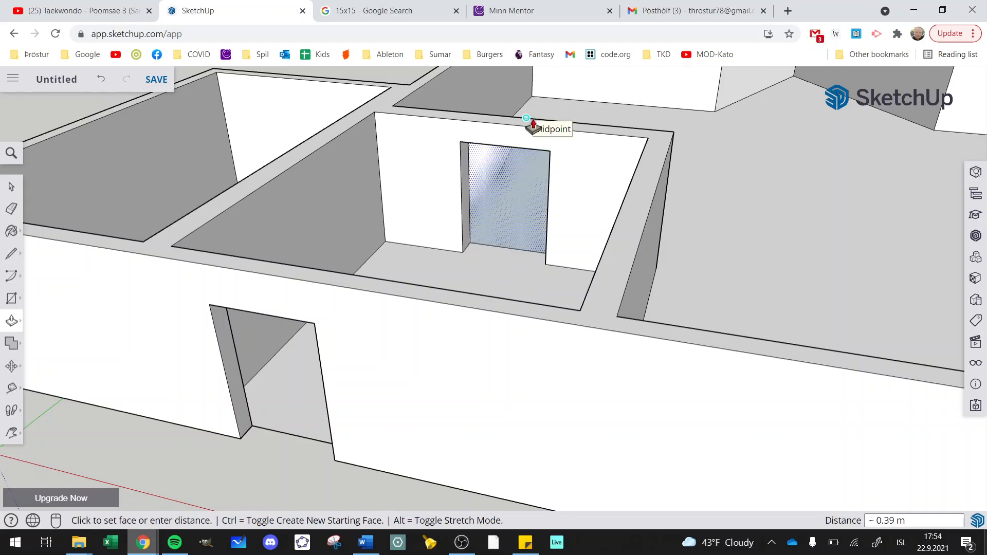
click(532, 125)
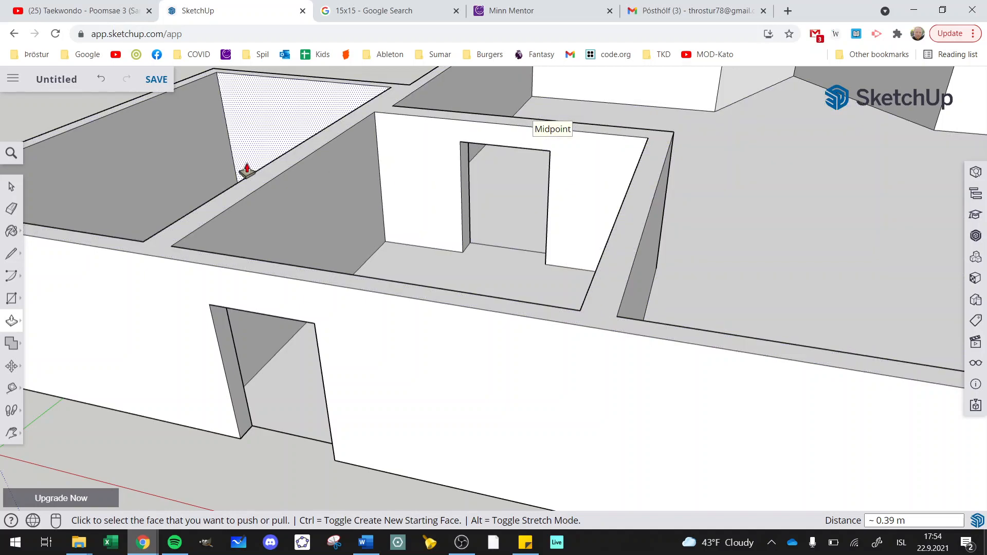
Draw a circle of about 0.52 m radius on the front wall, beside the entrance on the main room's side.
scroll(535, 222, down, 6)
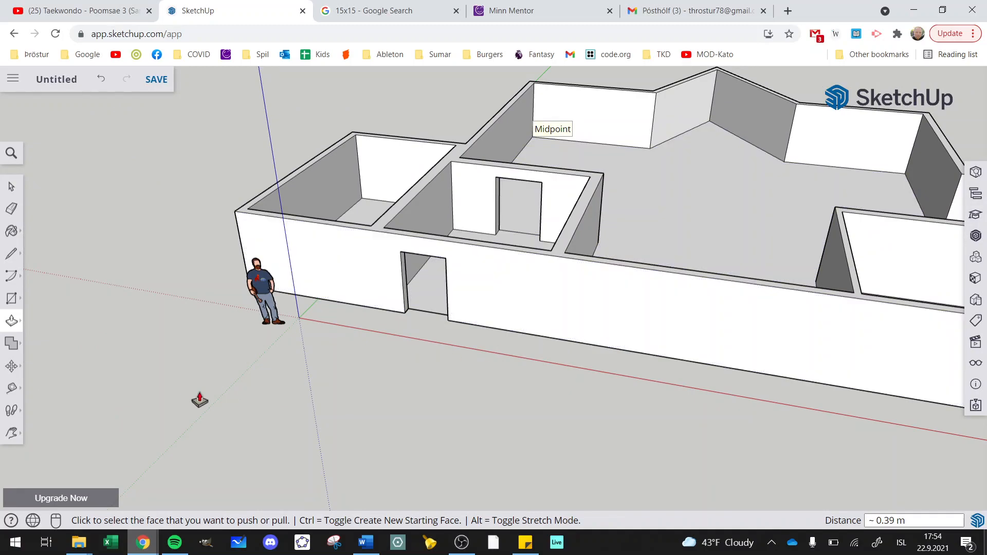
click(11, 187)
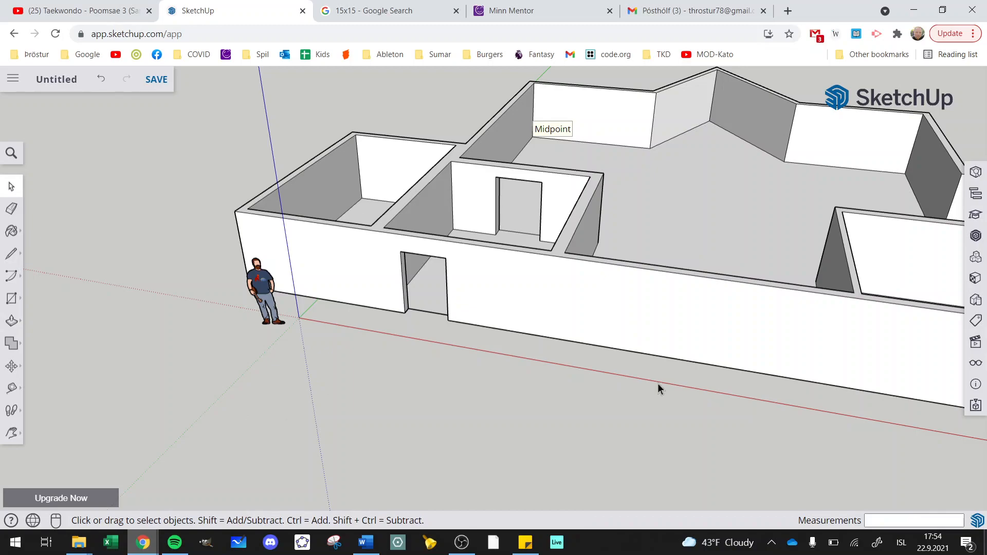
scroll(704, 306, down, 2)
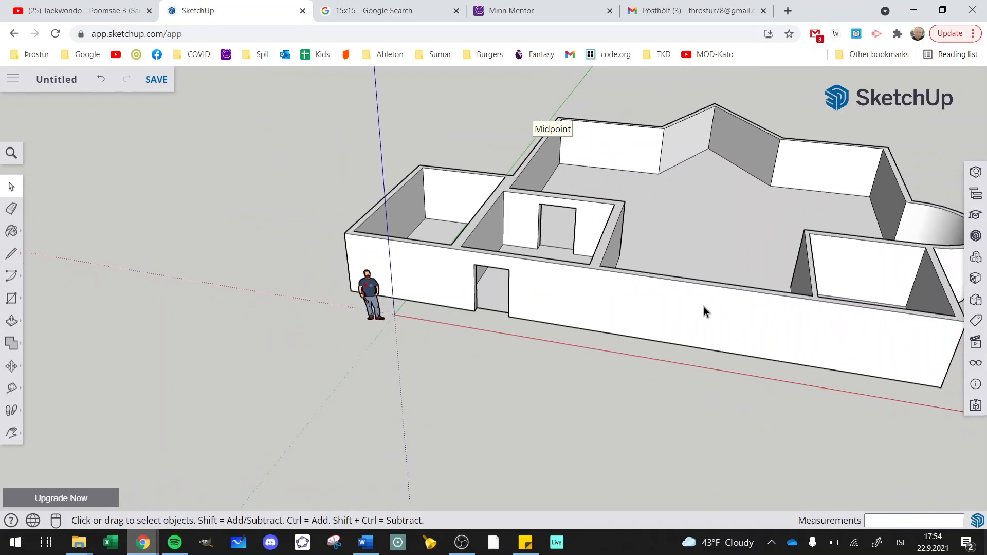
scroll(704, 306, up, 6)
scroll(704, 306, down, 2)
scroll(131, 273, up, 3)
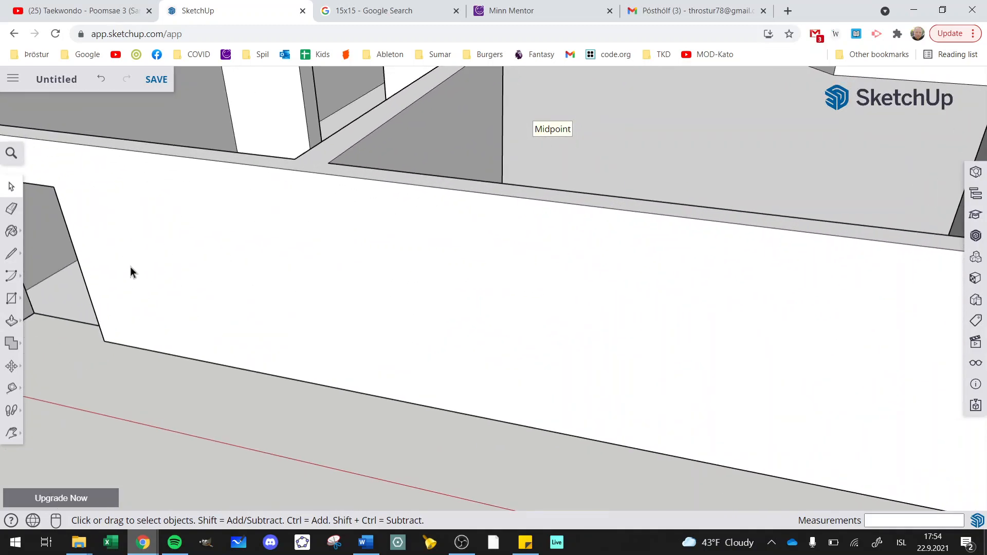
click(16, 301)
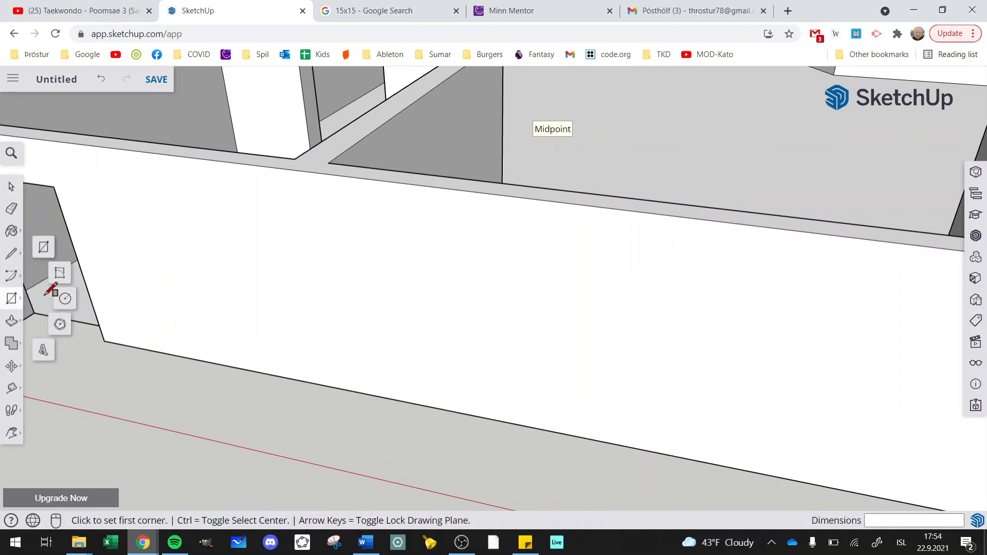
click(65, 301)
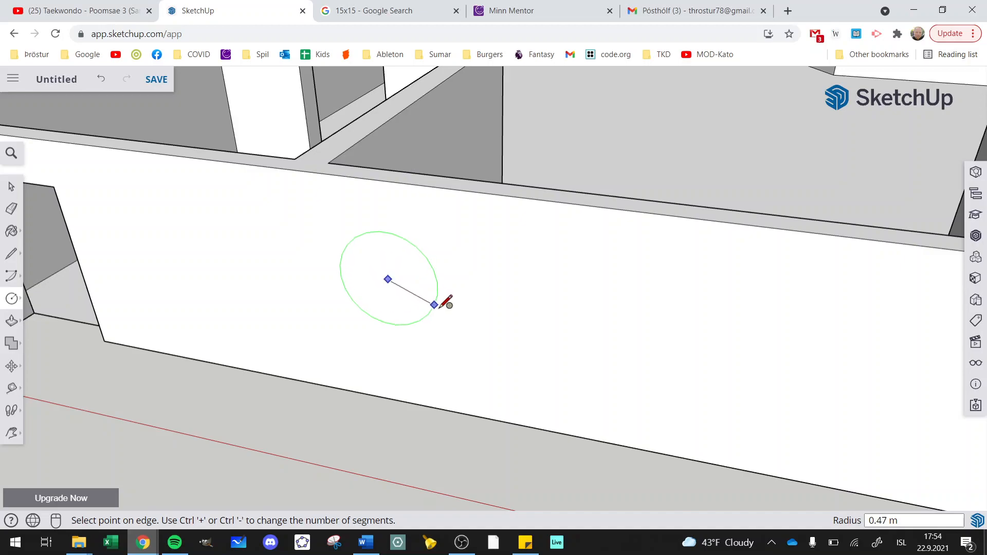
click(442, 306)
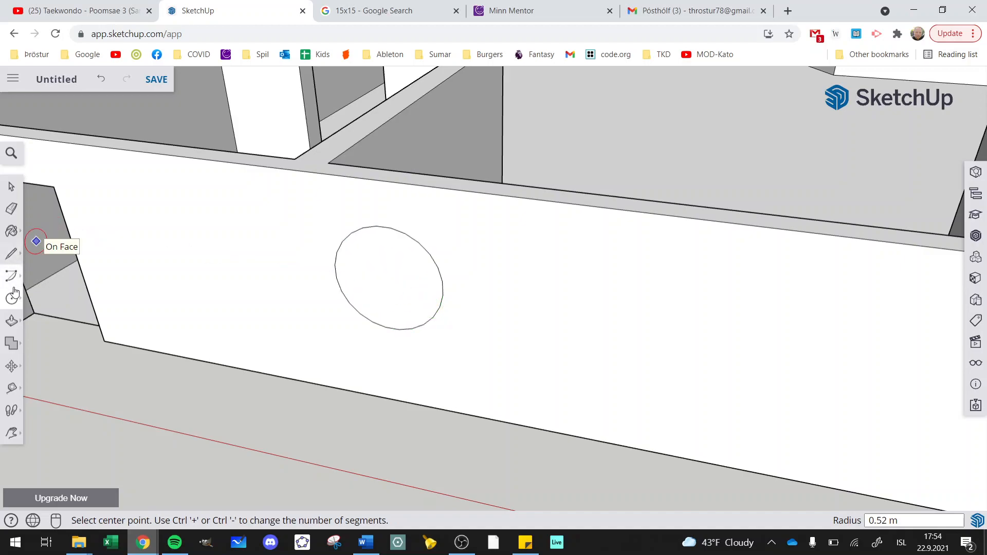
Push the circle about 0.24 m through the front wall to open a round window.
click(13, 322)
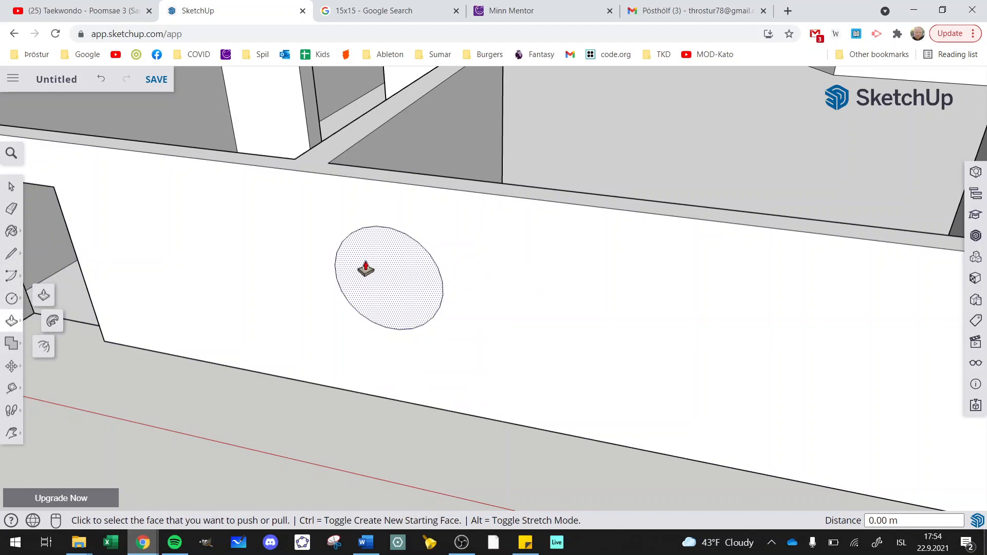
click(375, 269)
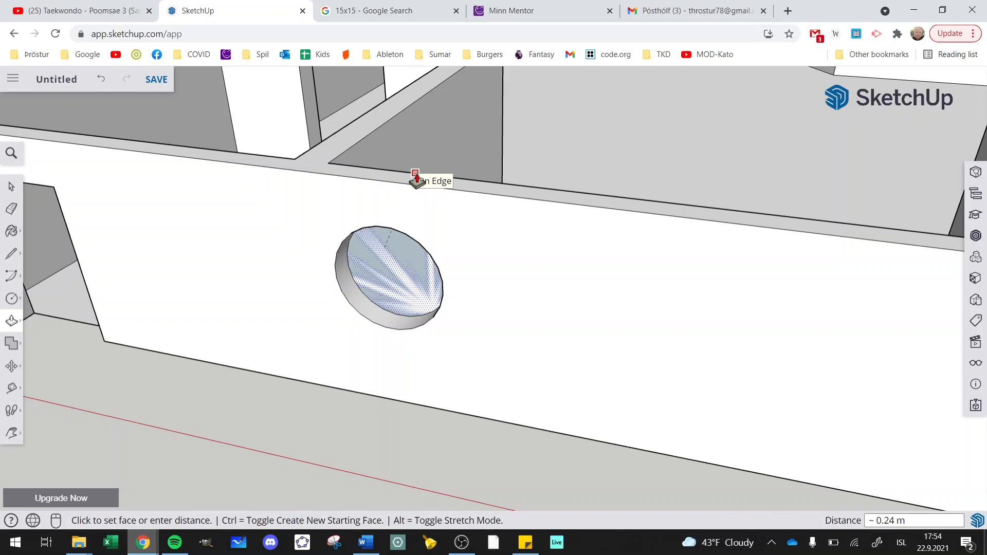
click(416, 180)
Draw a closed, irregular four-sided diamond outline with the Line tool on the front wall beyond the round window.
scroll(403, 350, down, 5)
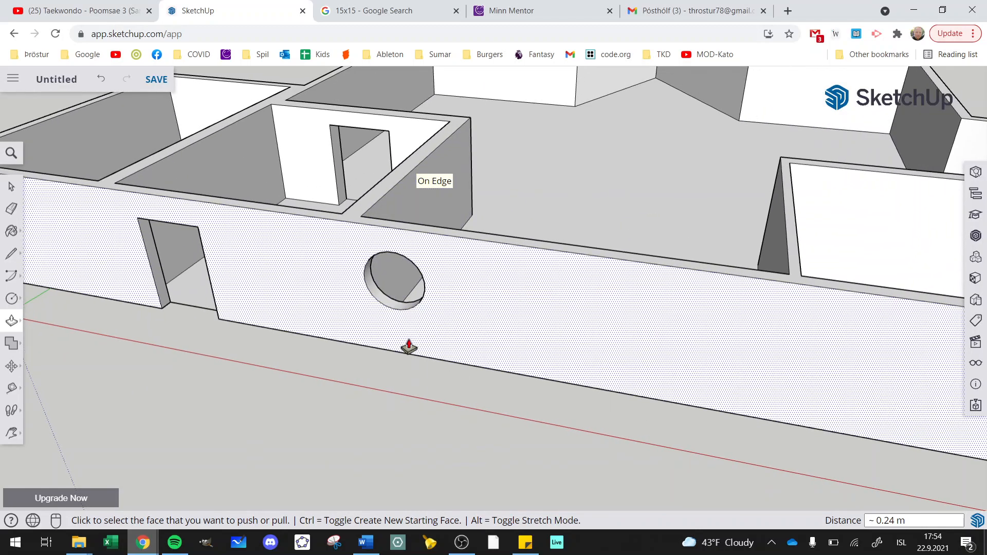
click(10, 256)
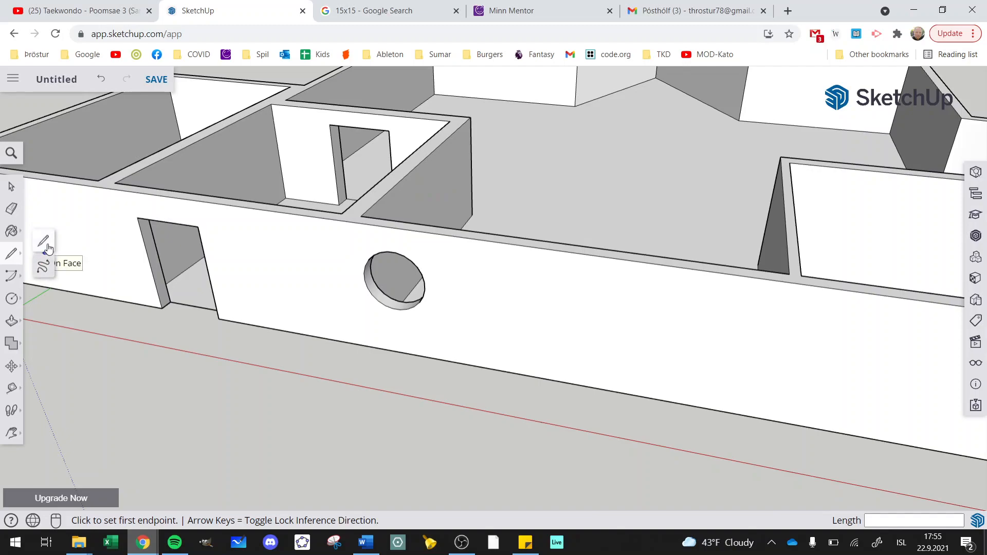
click(520, 331)
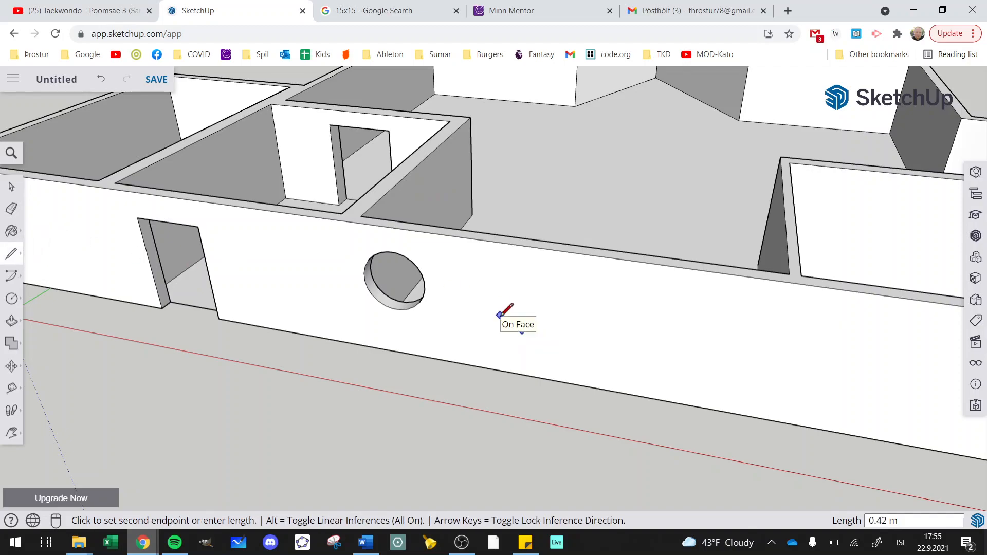
click(532, 302)
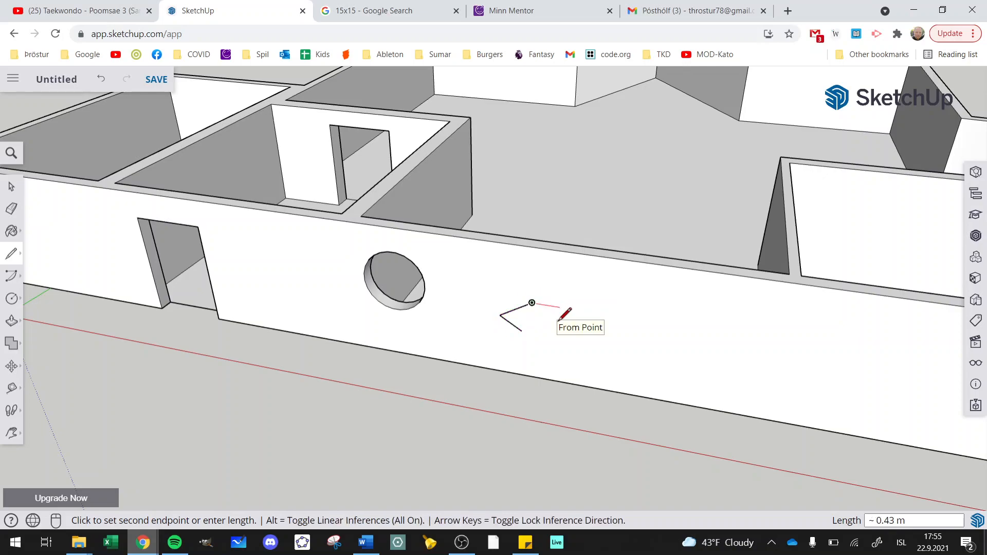
click(564, 326)
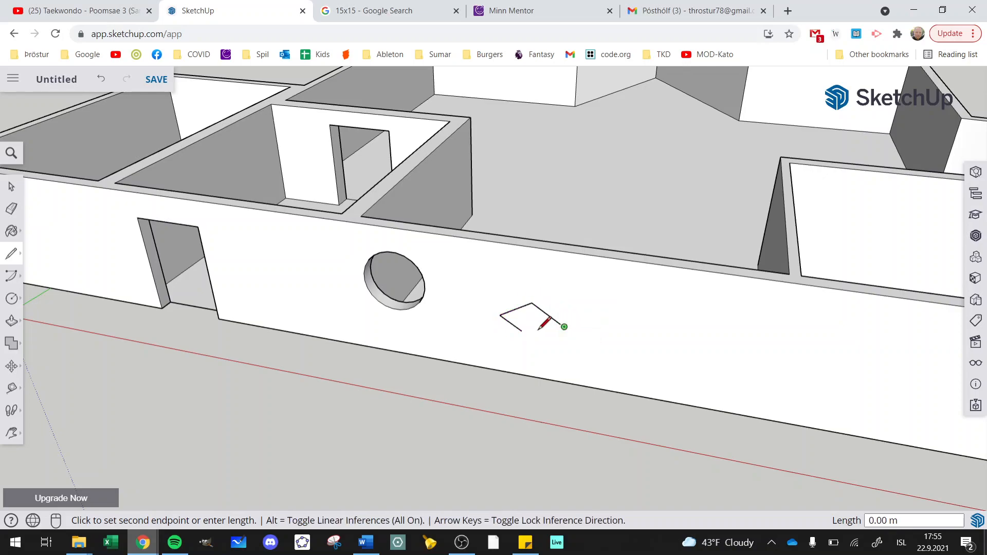
click(522, 330)
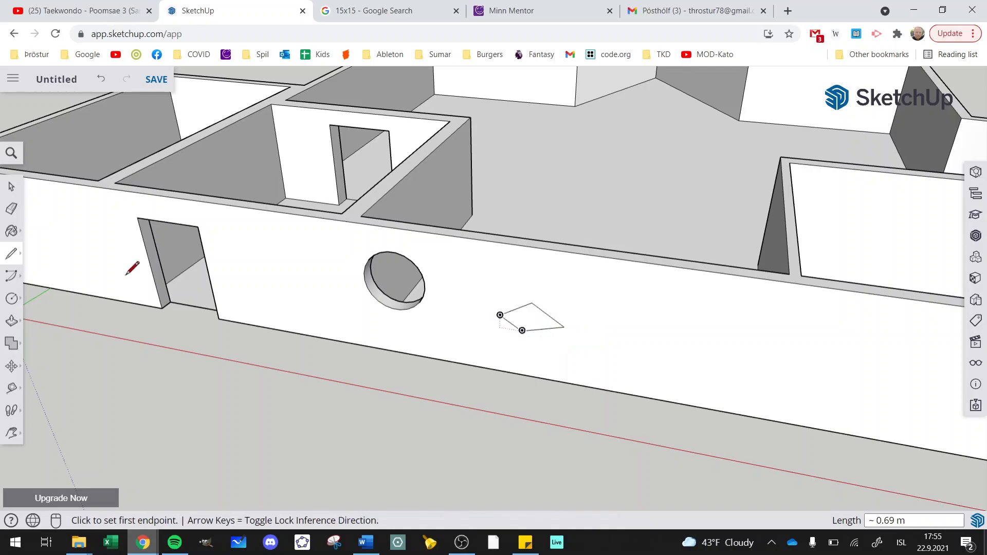
Push the diamond outline about 0.24 m through the front wall to open a second window.
key(p)
click(513, 325)
click(545, 247)
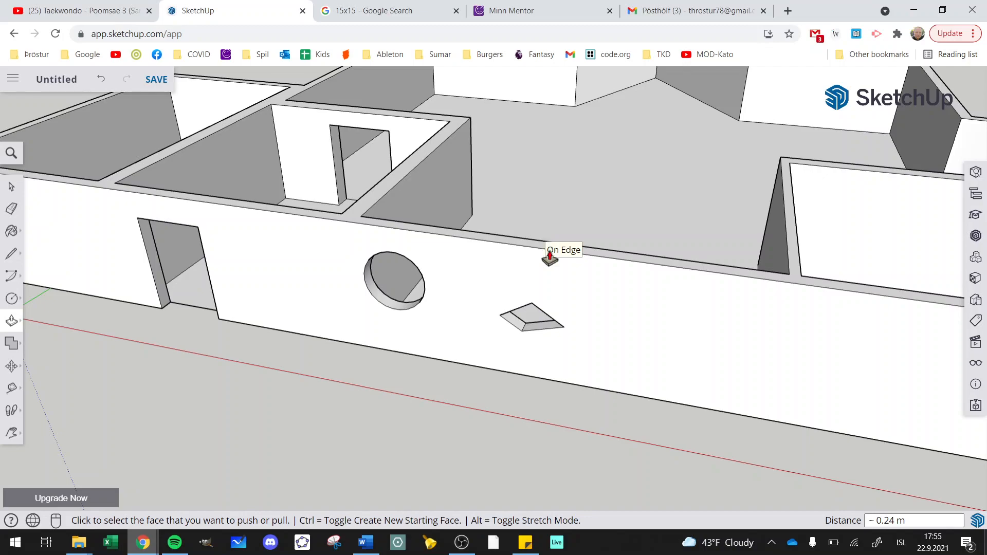
scroll(576, 349, down, 5)
scroll(576, 348, up, 3)
scroll(576, 348, up, 1)
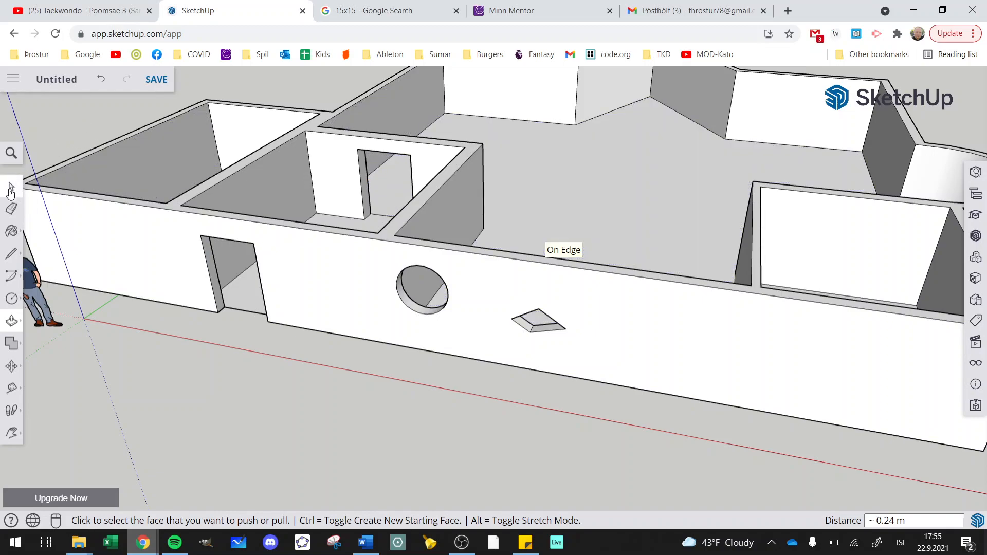
click(12, 435)
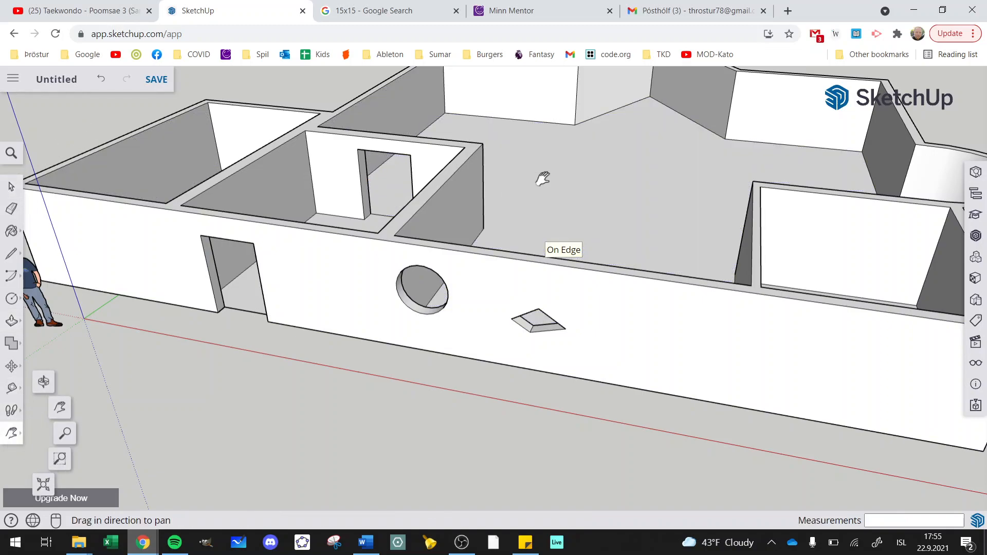
Paint the floors of the main room, the front corner room and the entrance room with the Wood Lumber ButtJoined material.
drag(544, 227, 502, 239)
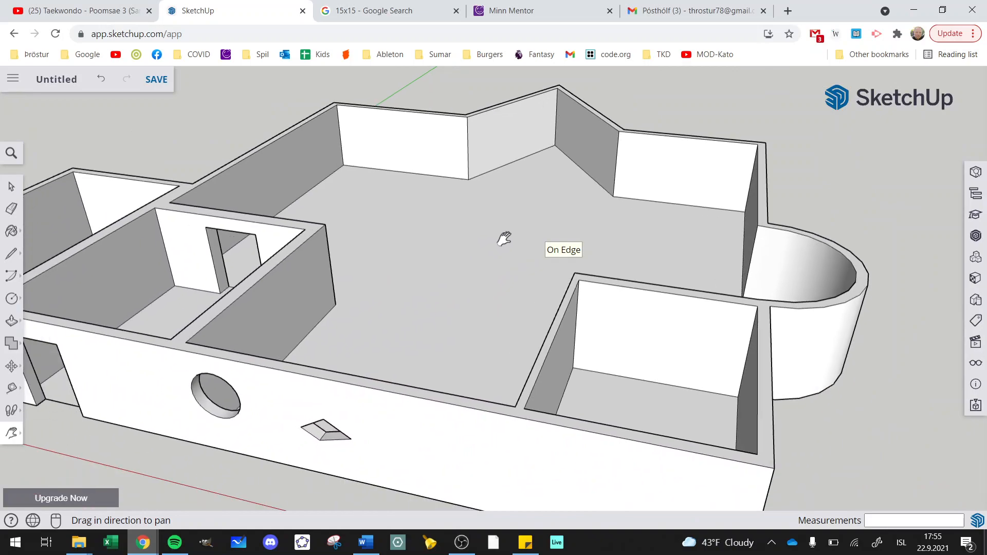
click(11, 233)
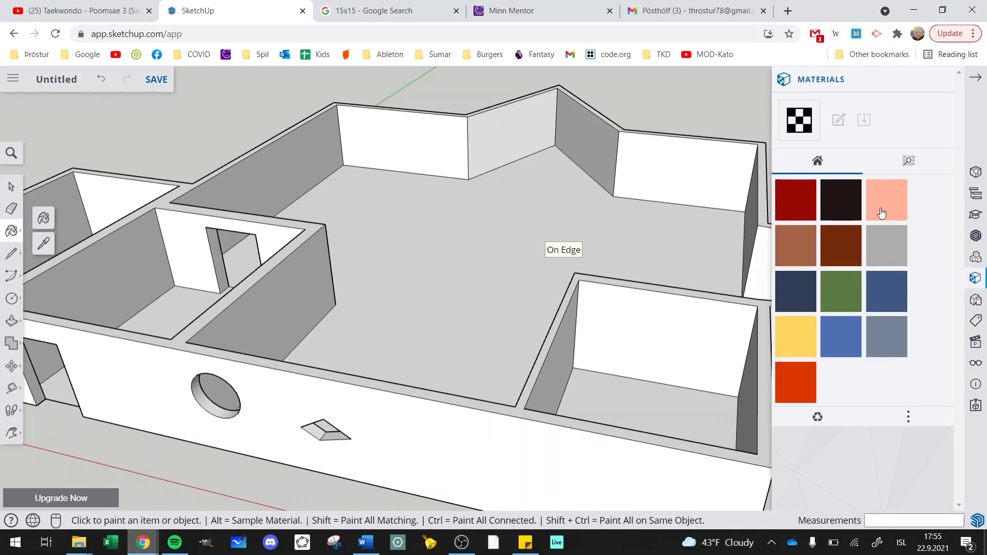
click(910, 162)
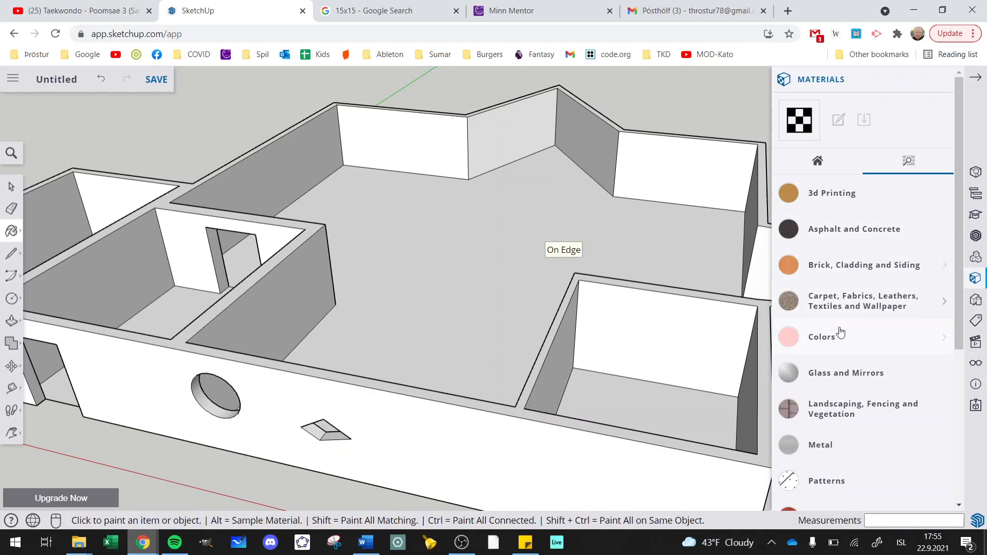
scroll(851, 380, down, 3)
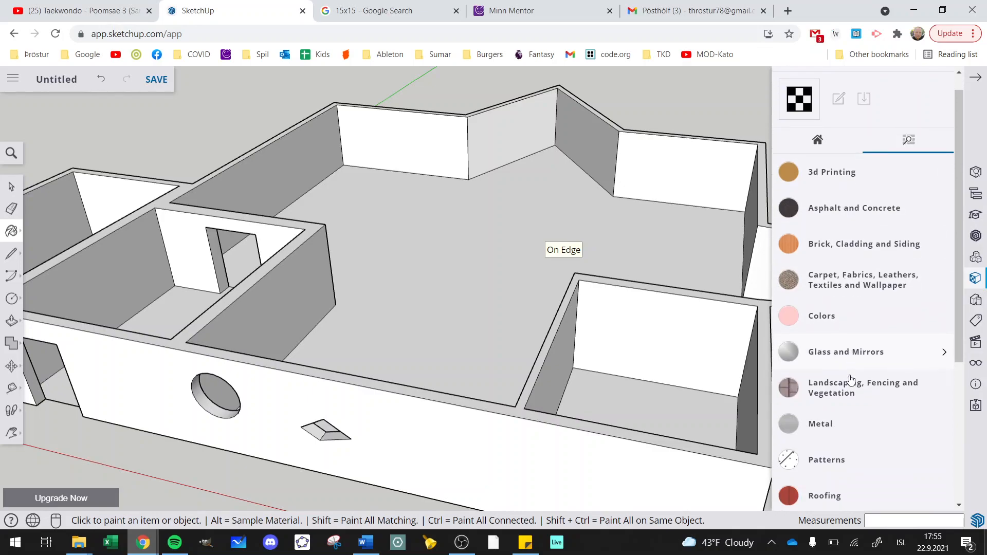
scroll(851, 380, down, 5)
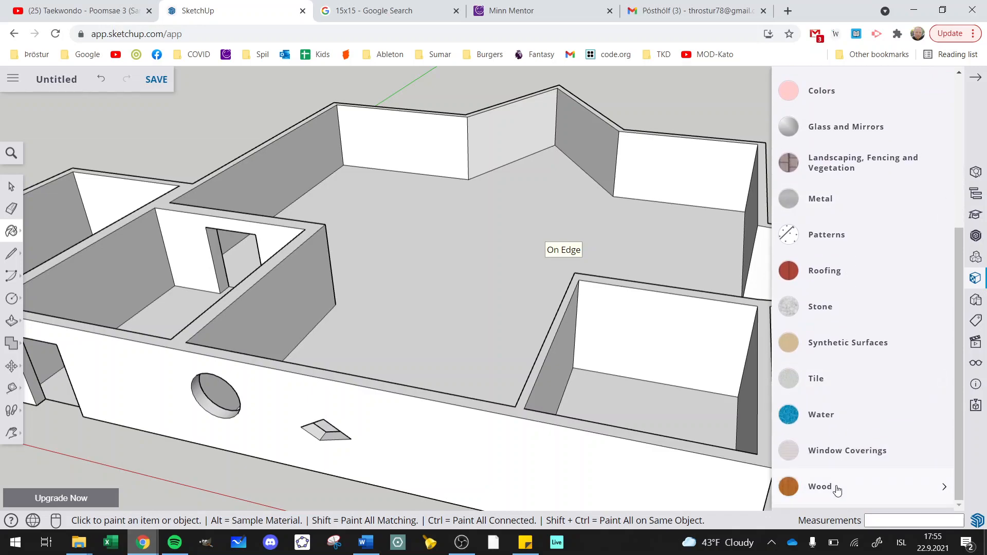
click(837, 489)
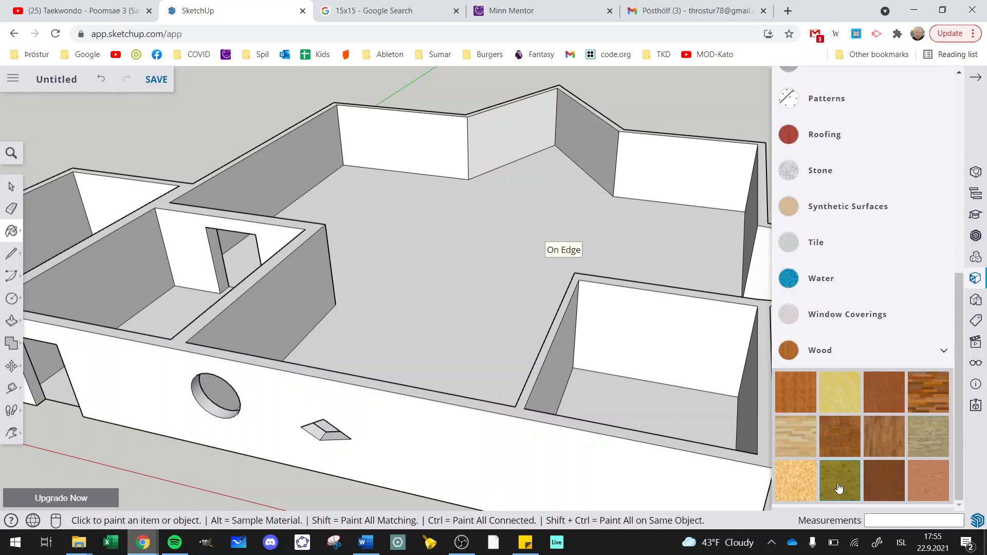
click(929, 440)
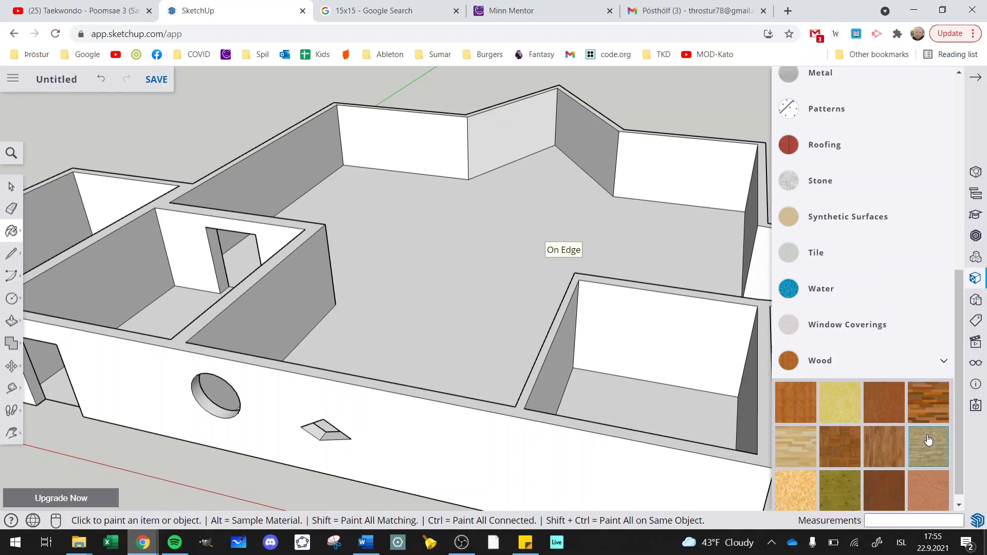
click(627, 399)
click(443, 277)
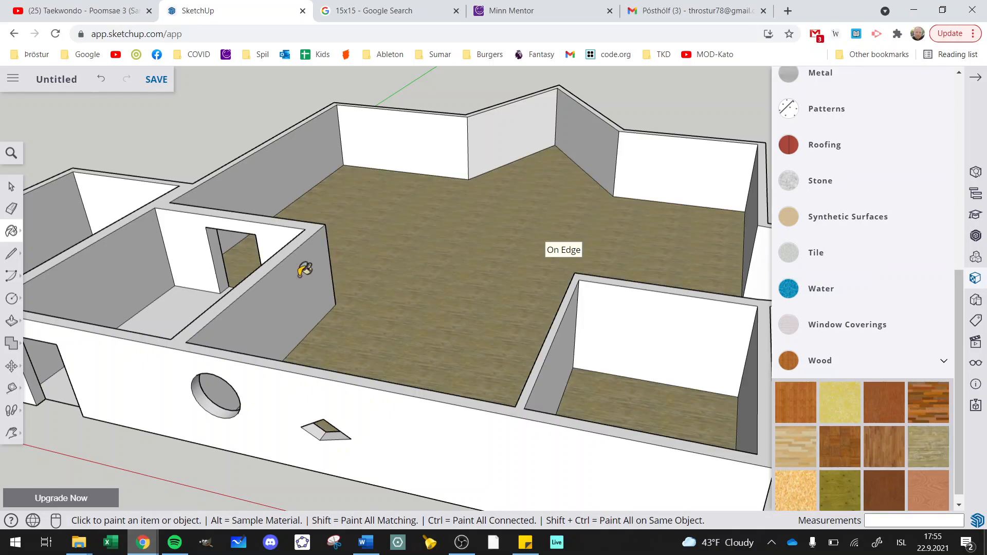
click(187, 303)
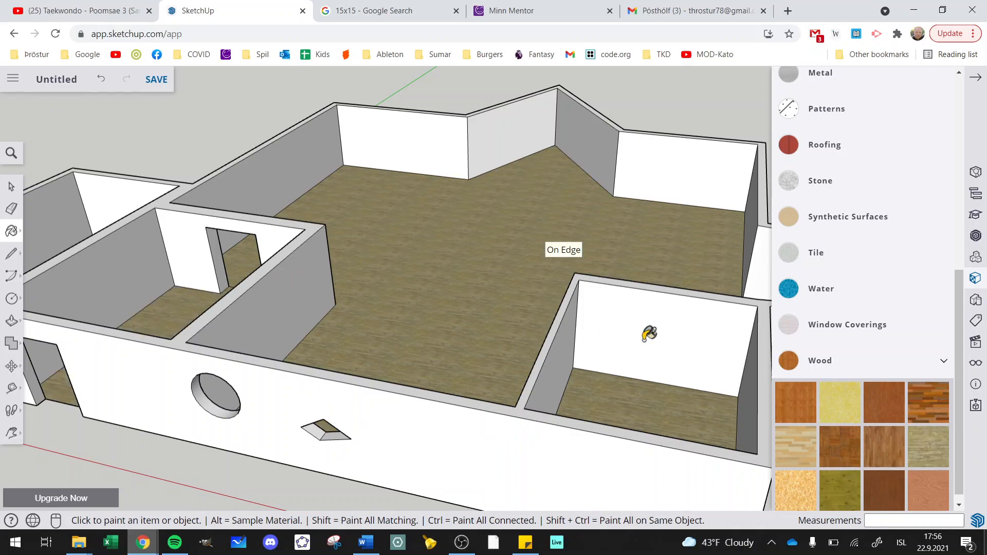
Paint the three visible inner walls of the front corner room with a light green from the Colors materials.
click(853, 359)
scroll(852, 359, up, 2)
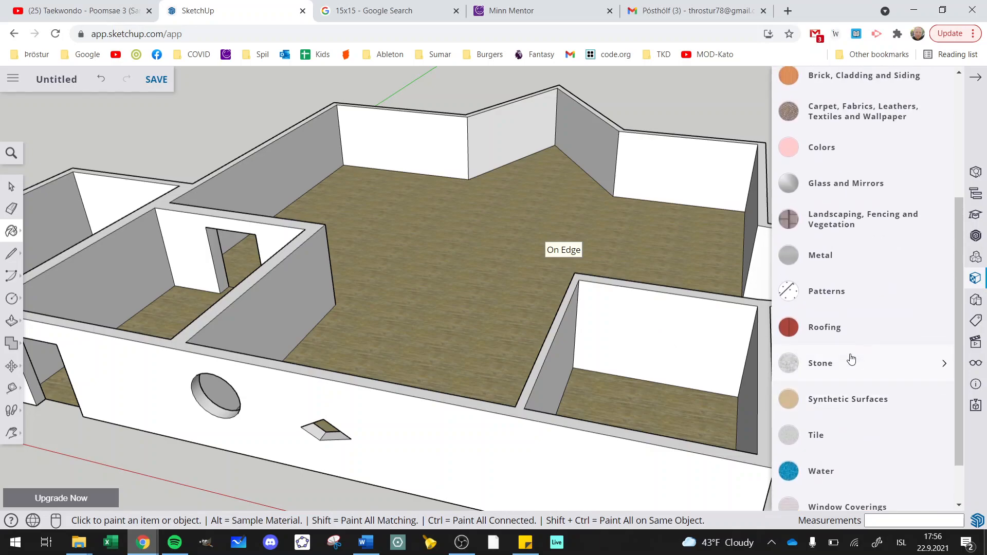
scroll(852, 359, up, 3)
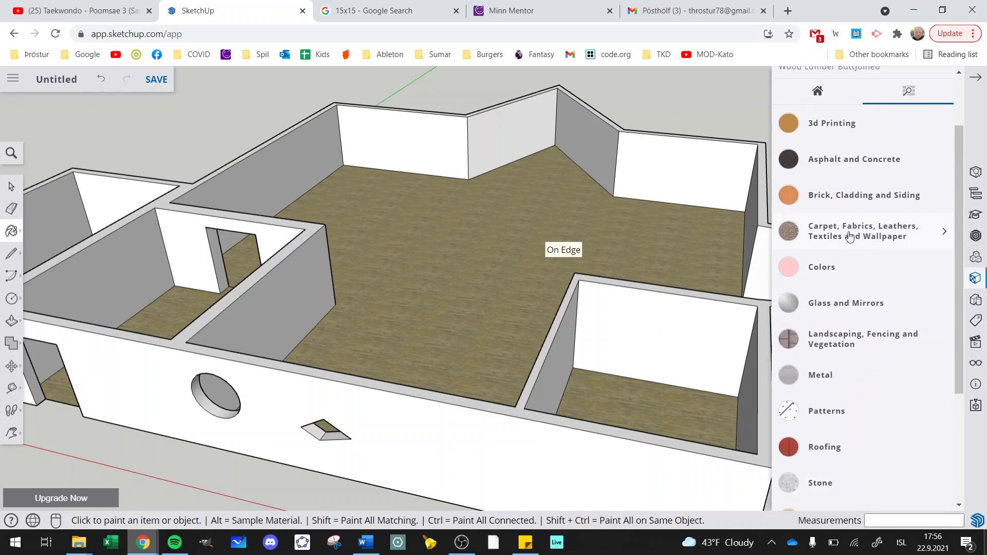
click(850, 237)
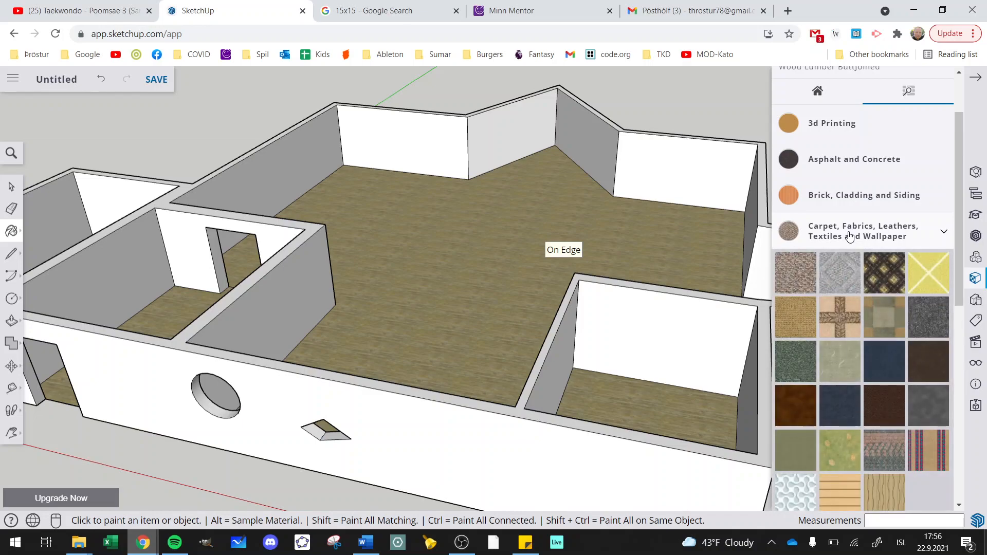
click(851, 237)
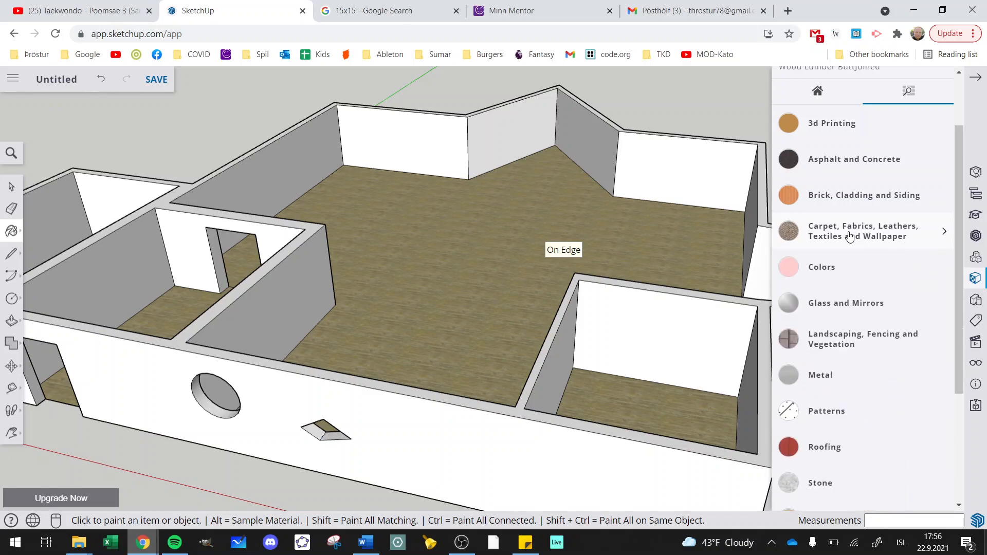
click(842, 272)
scroll(869, 358, down, 5)
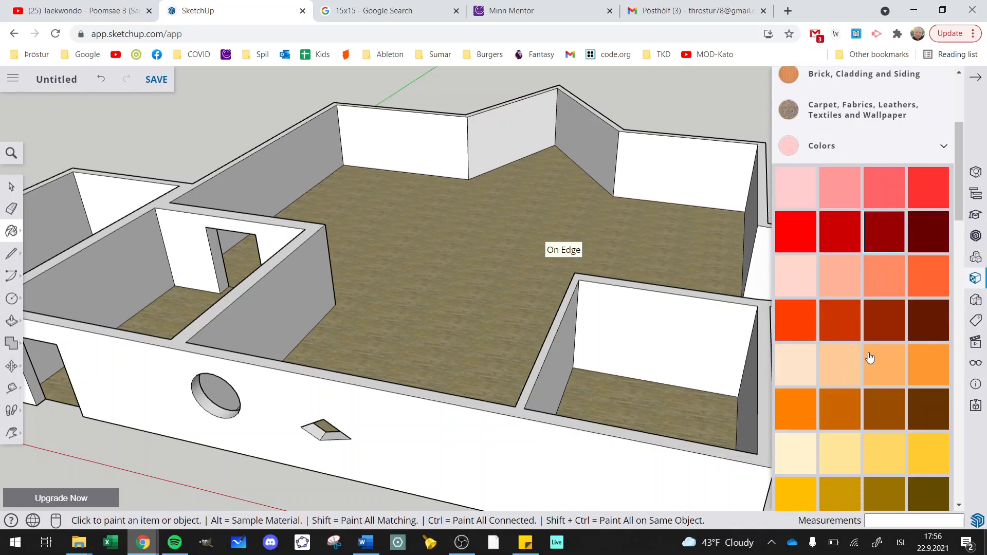
click(571, 350)
click(625, 322)
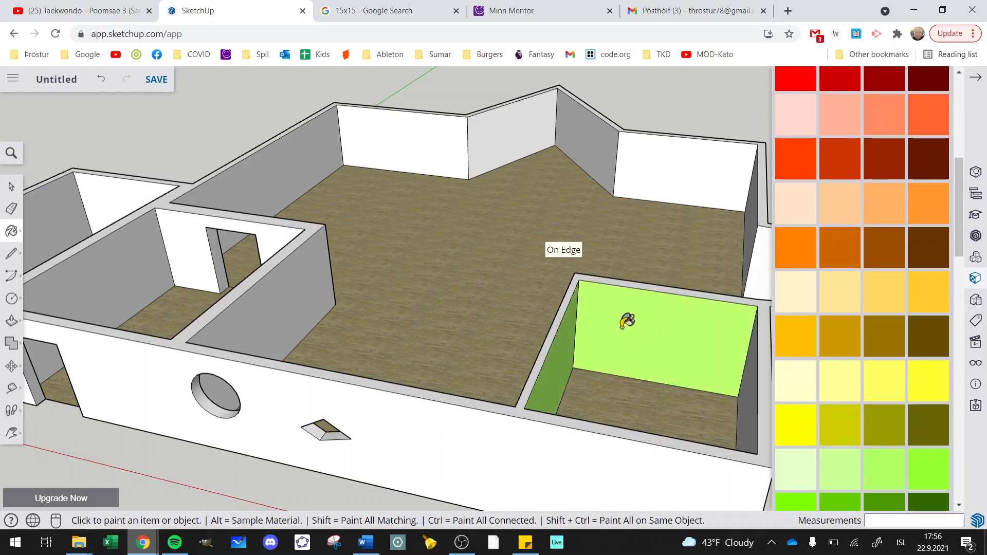
click(748, 393)
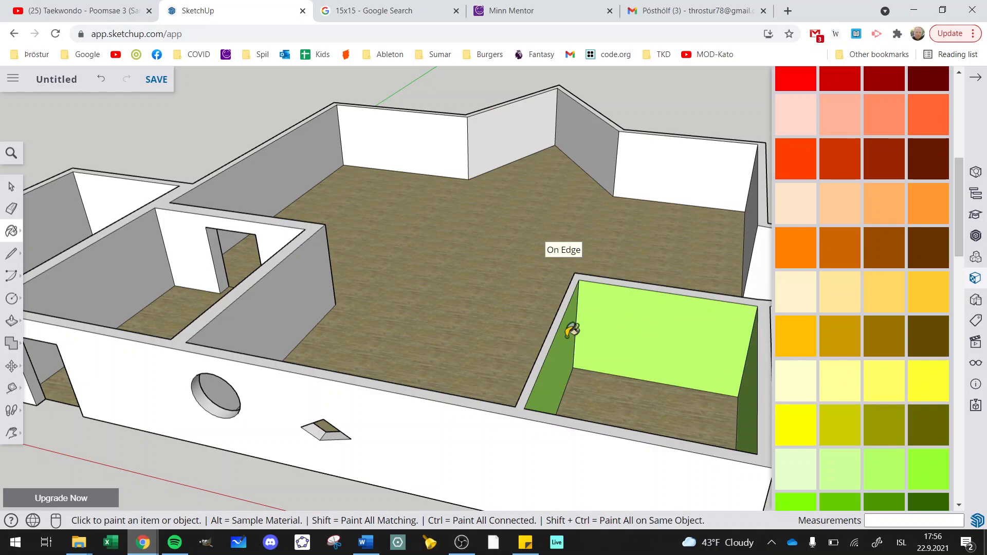
click(10, 190)
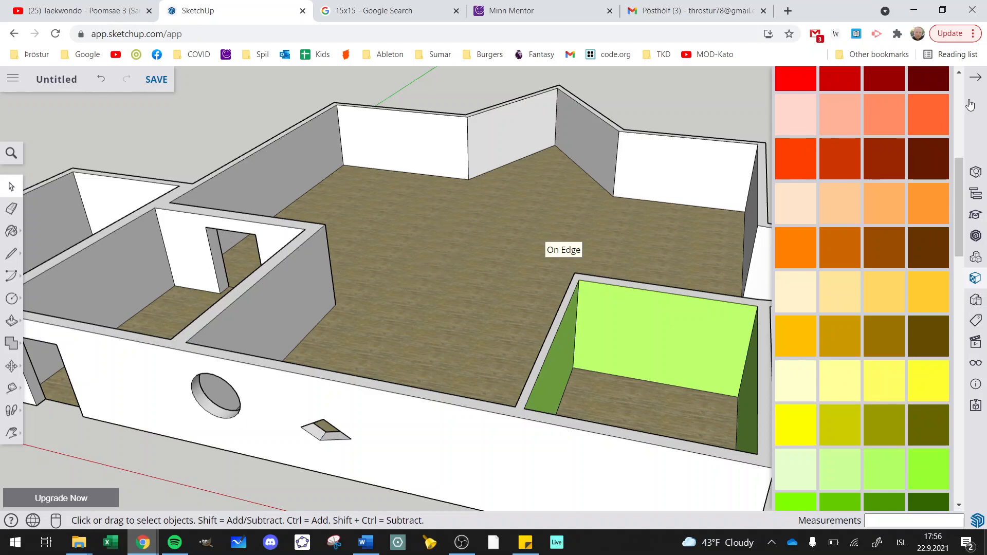
click(977, 78)
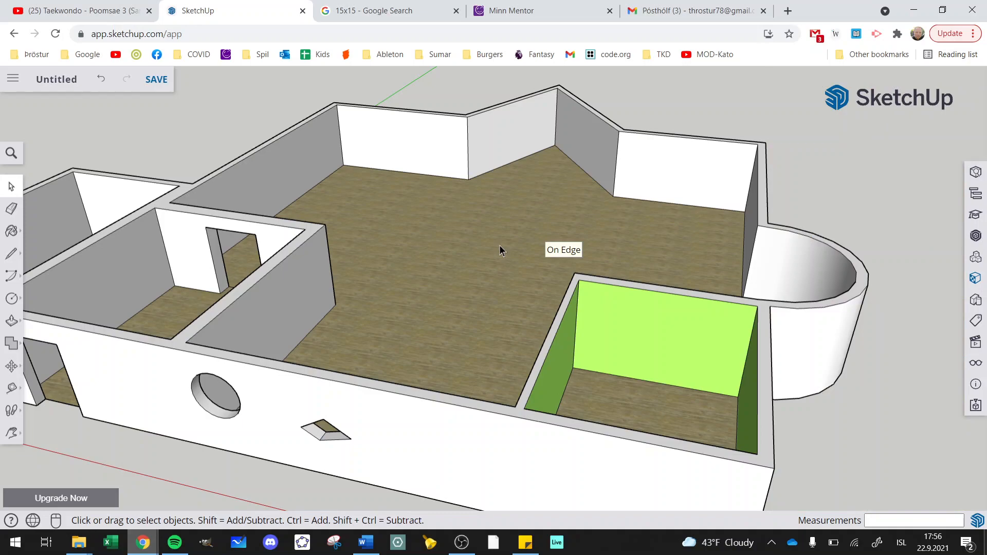
Search 3D Warehouse for "sofa".
click(977, 237)
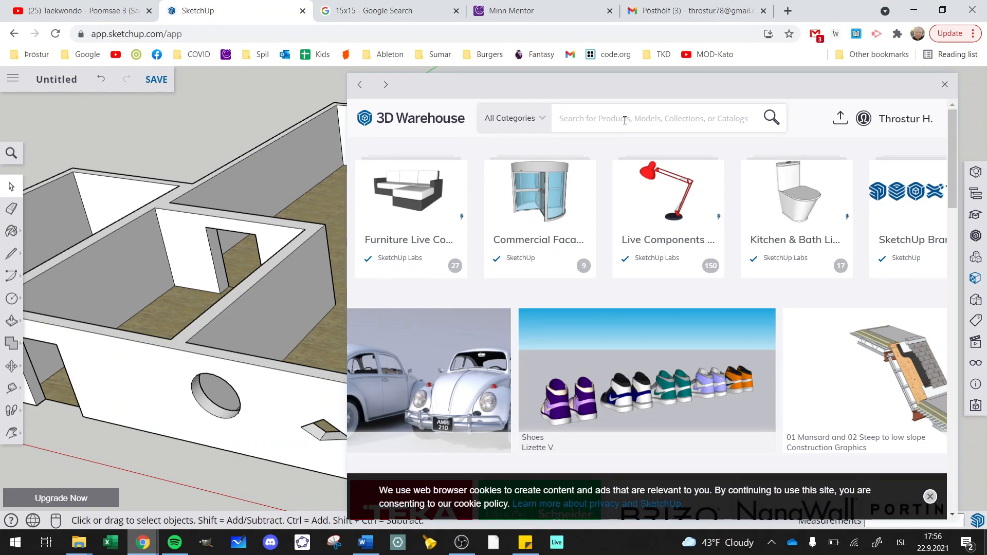
text(so)
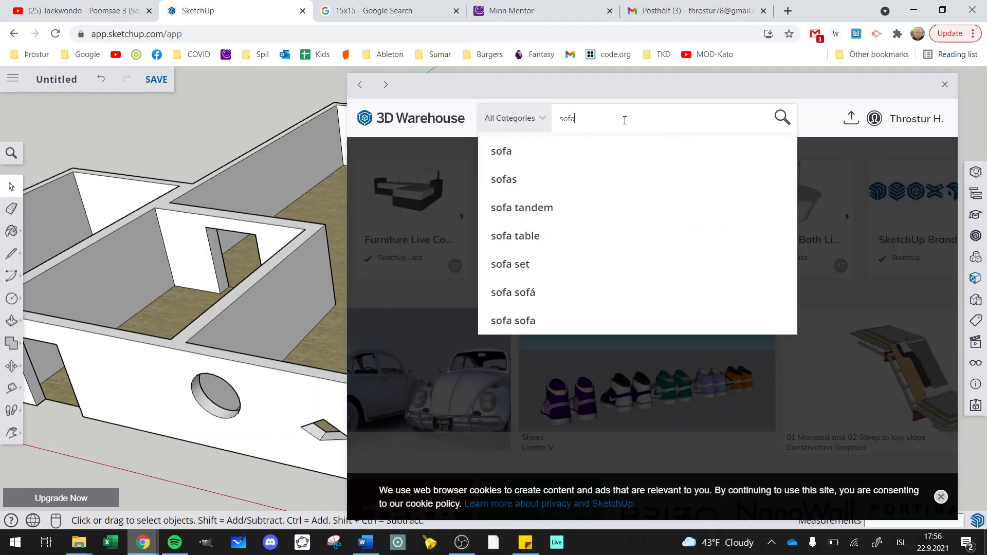
text(fa)
key(Return)
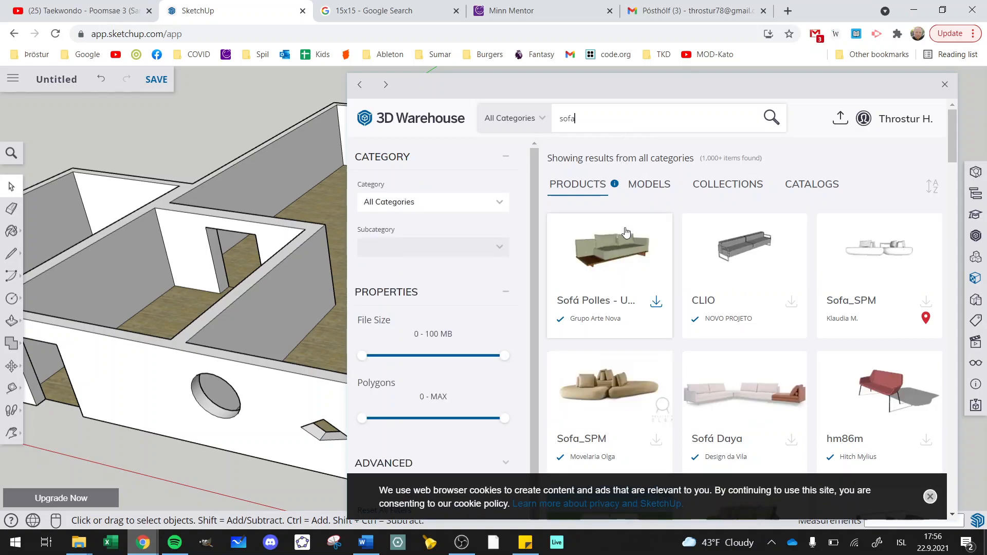
Check the file size of the beige Sofa_SPM product and return to the search results.
click(616, 393)
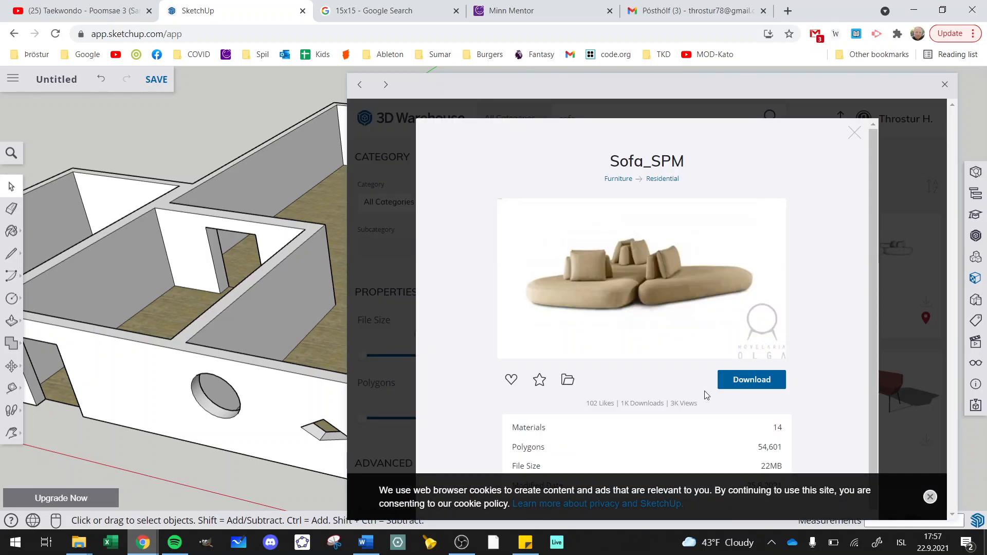
scroll(705, 395, down, 1)
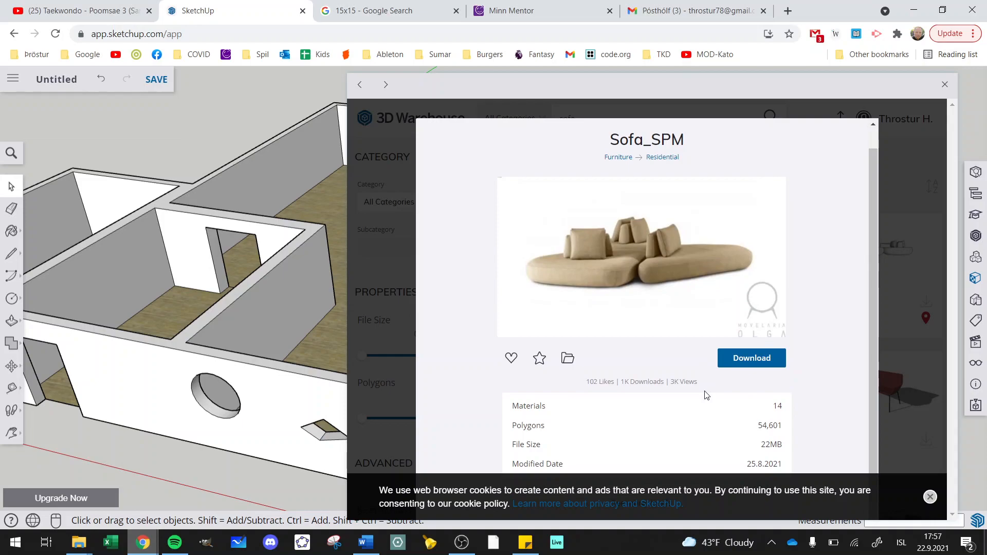
triple_click(533, 446)
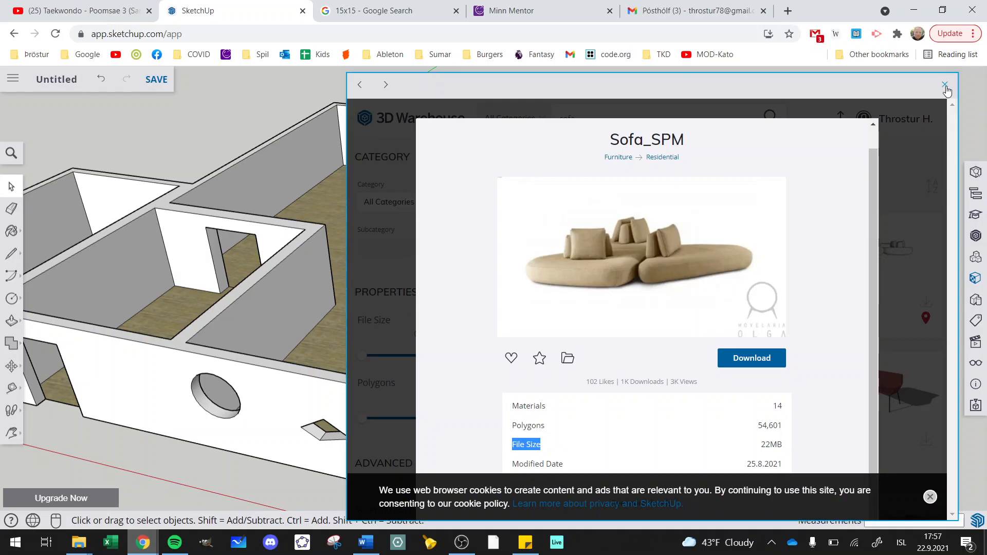
click(892, 206)
click(891, 206)
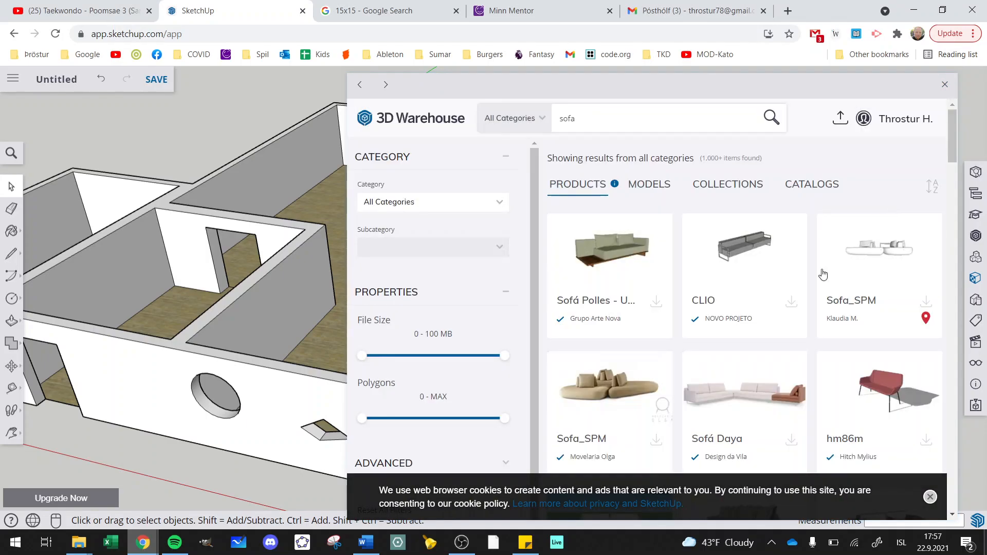
Download the Sofá Polles - Unue model and place it on the main room's floor near the back wall.
click(608, 264)
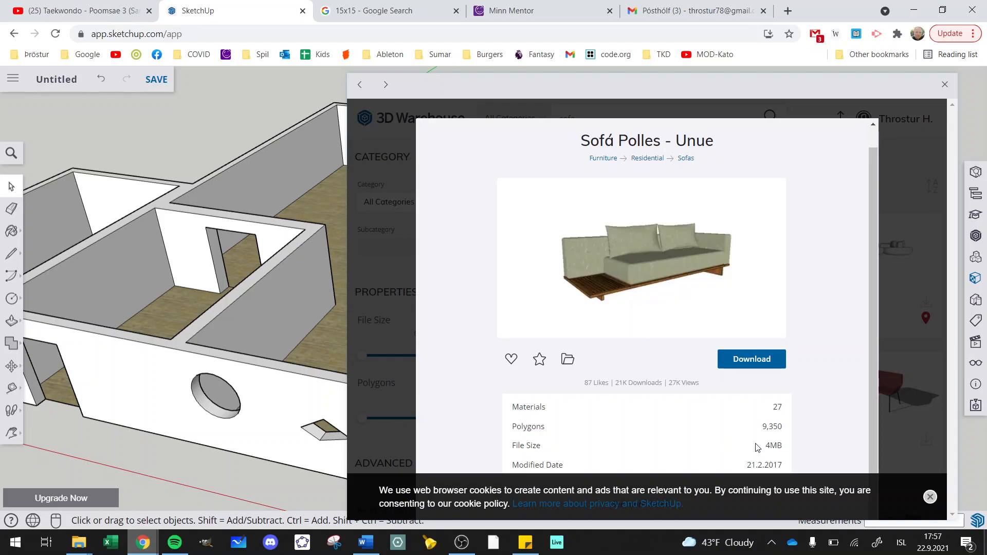
click(750, 359)
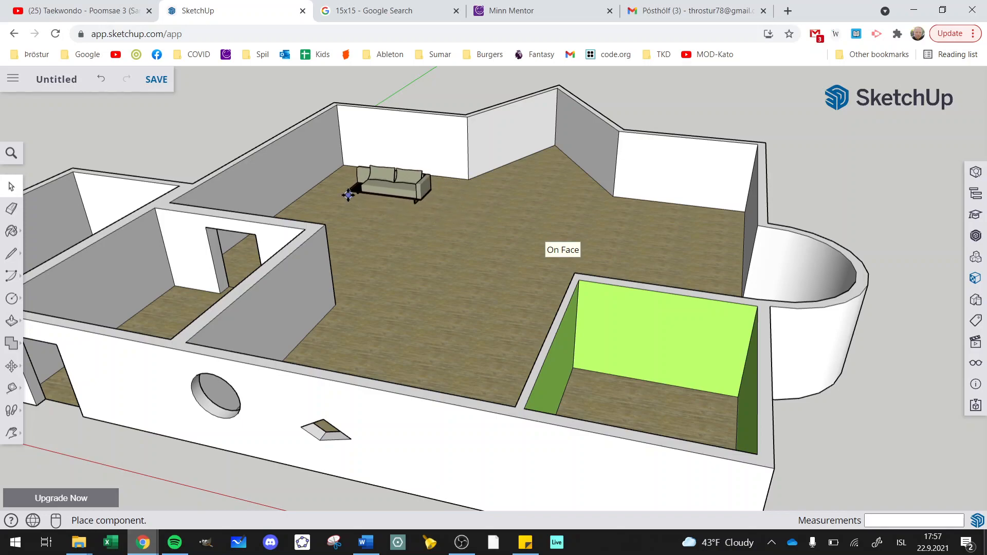
click(349, 194)
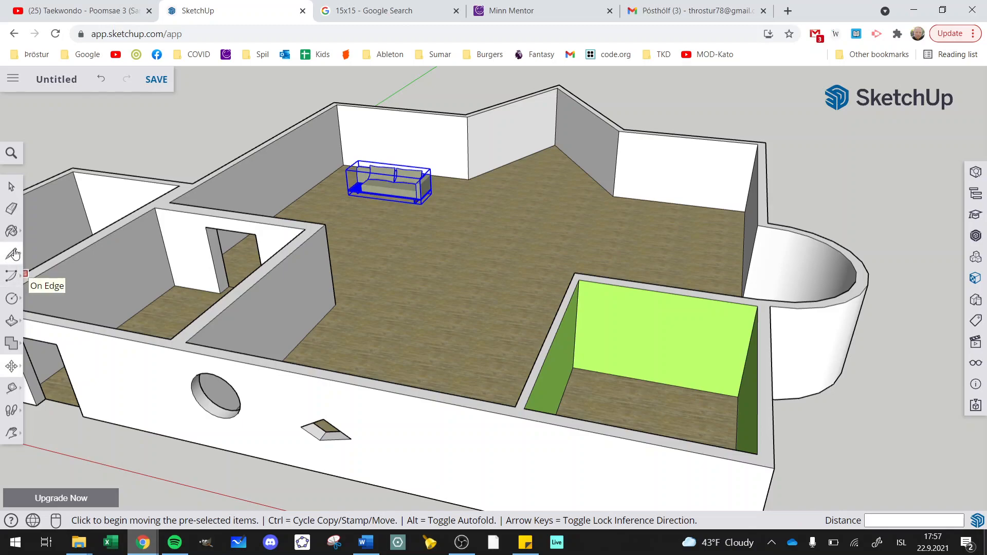
click(13, 277)
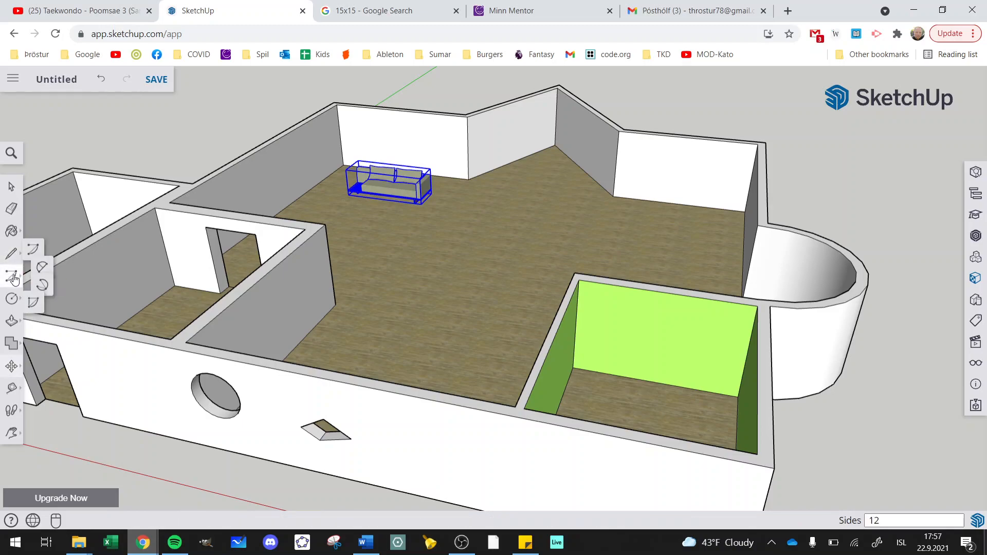
click(12, 301)
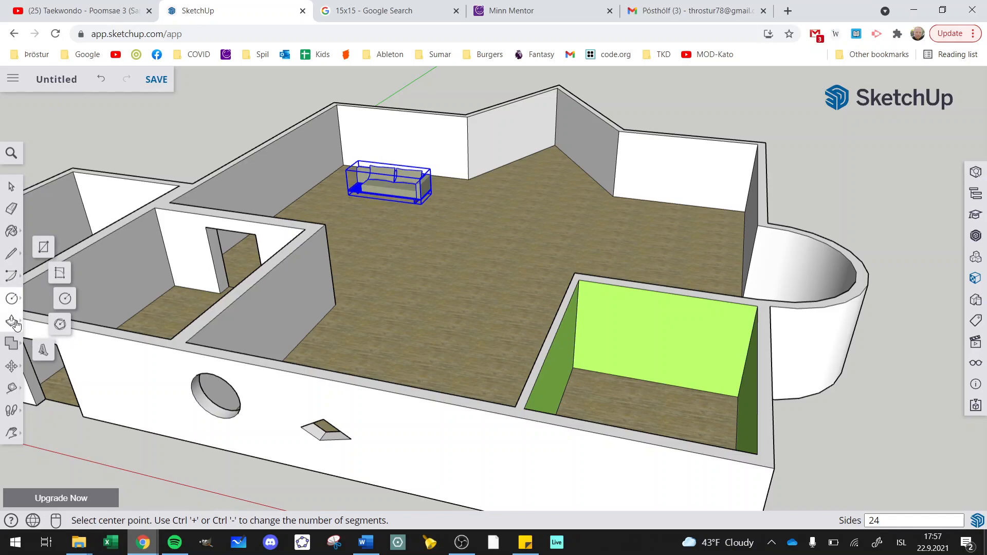
click(15, 323)
click(12, 343)
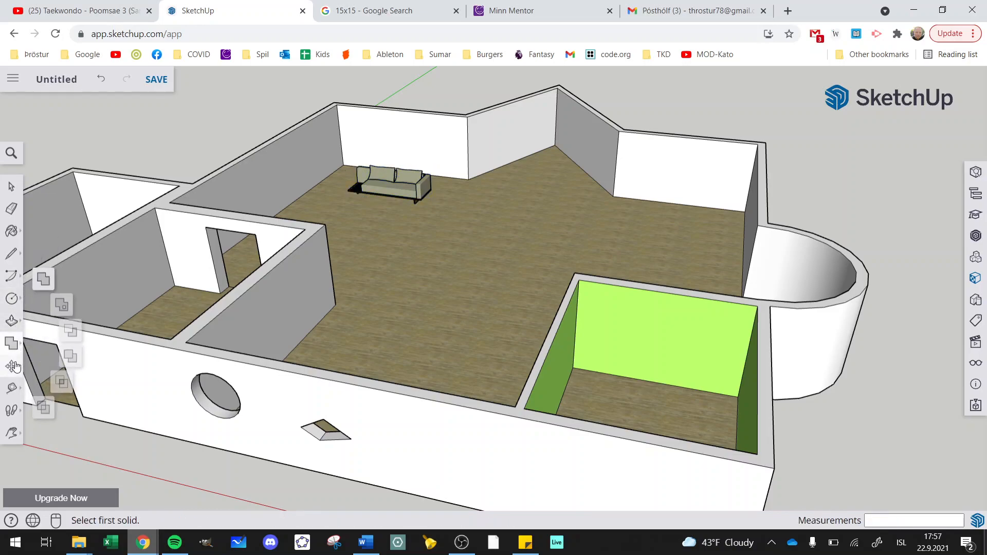
click(12, 366)
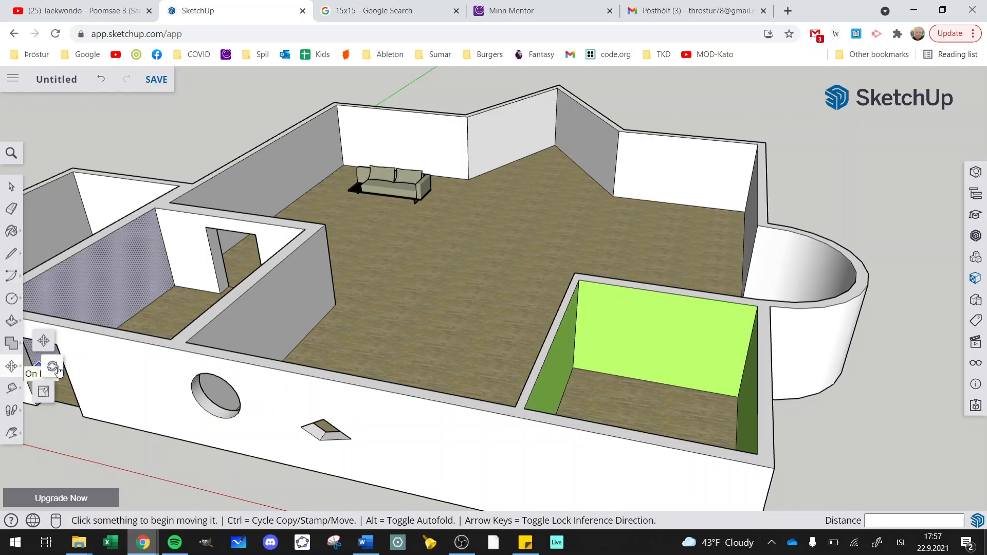
click(54, 367)
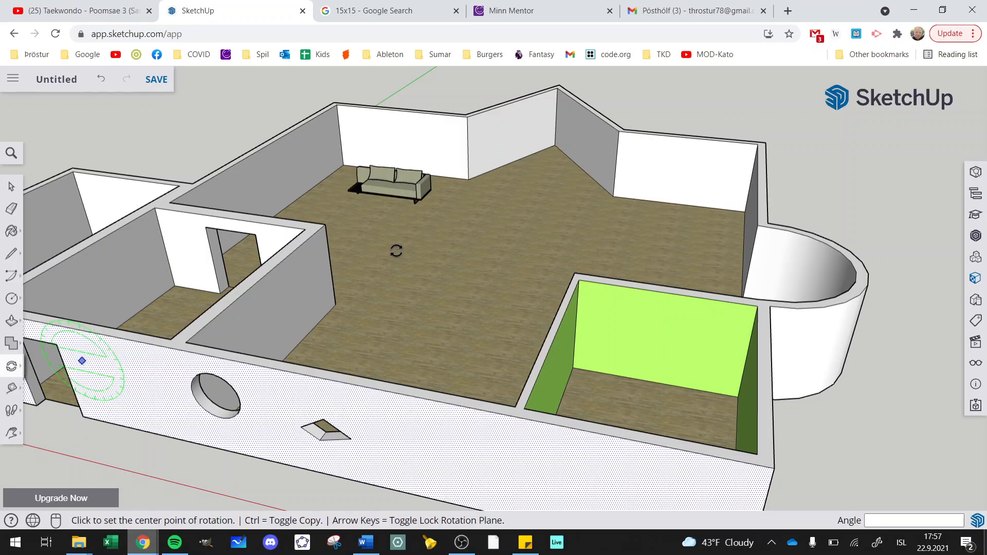
click(444, 200)
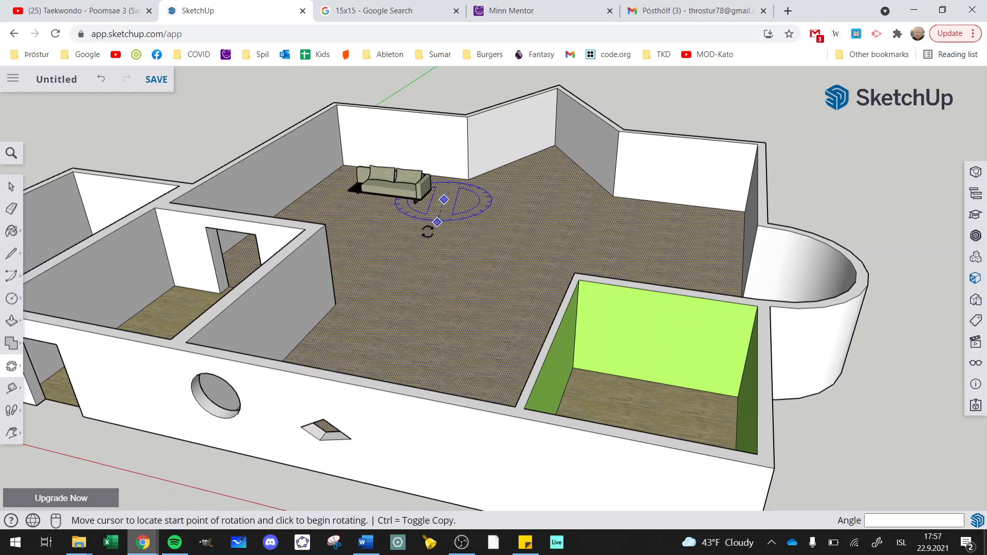
click(413, 233)
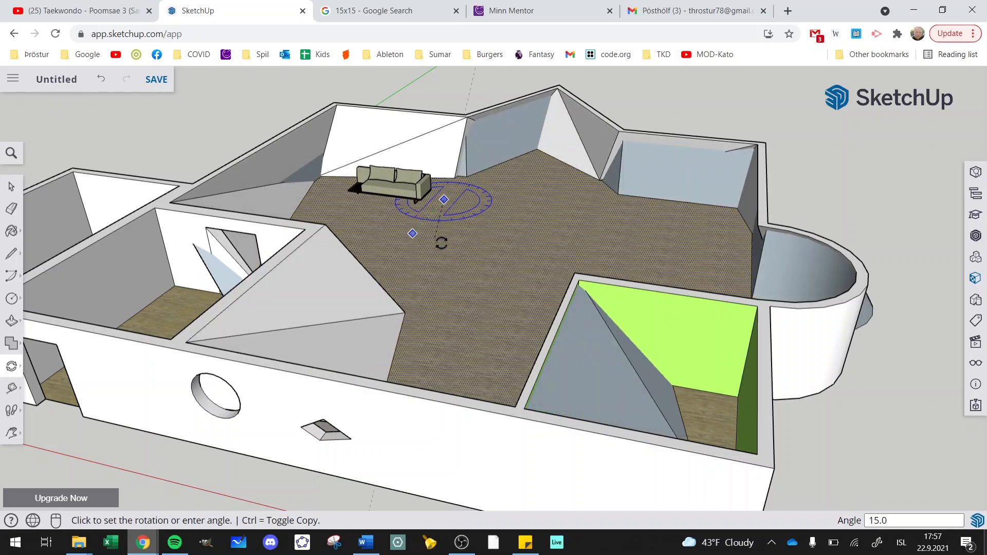
key(Escape)
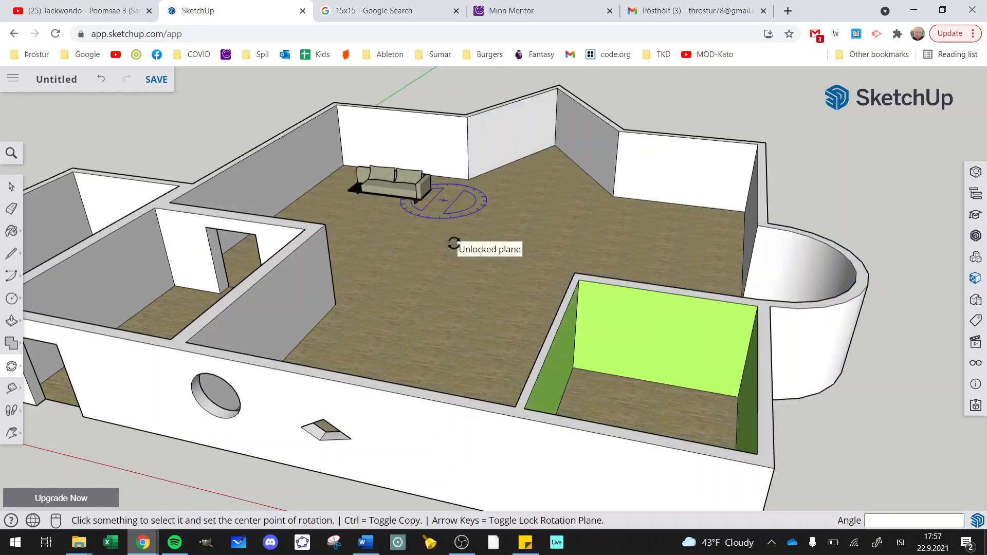
Select the sofa in the main room and rotate it 90 degrees on the floor plane.
click(11, 186)
click(395, 186)
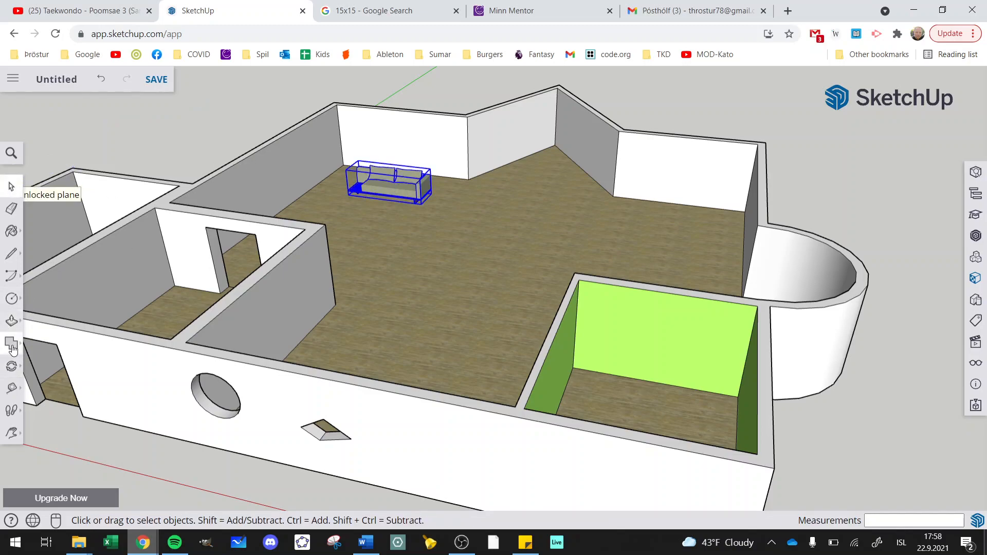
click(12, 367)
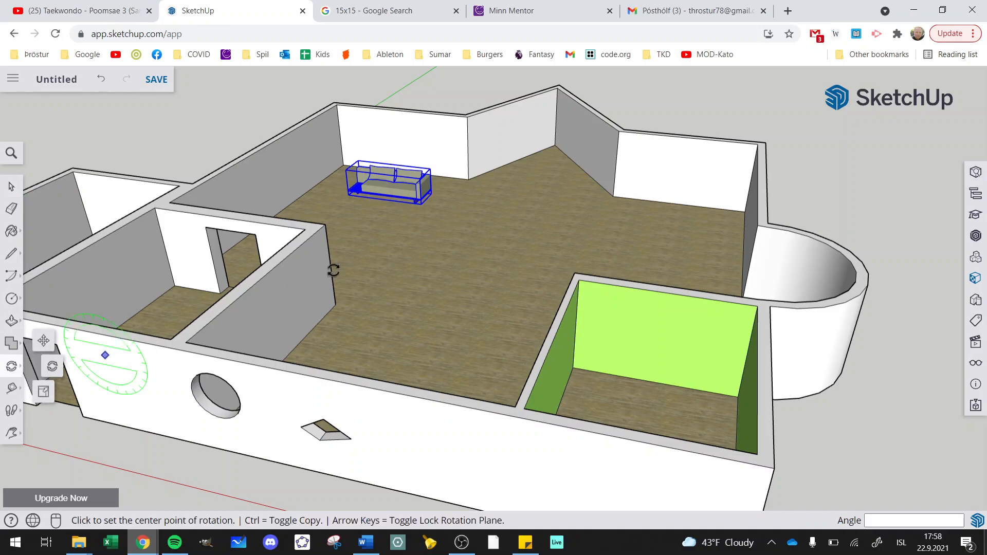
click(411, 228)
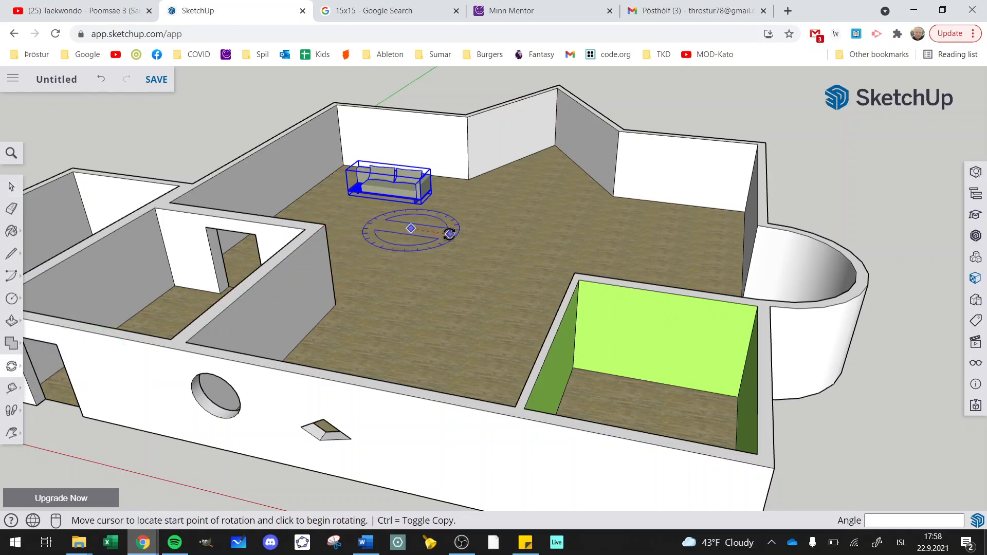
click(452, 234)
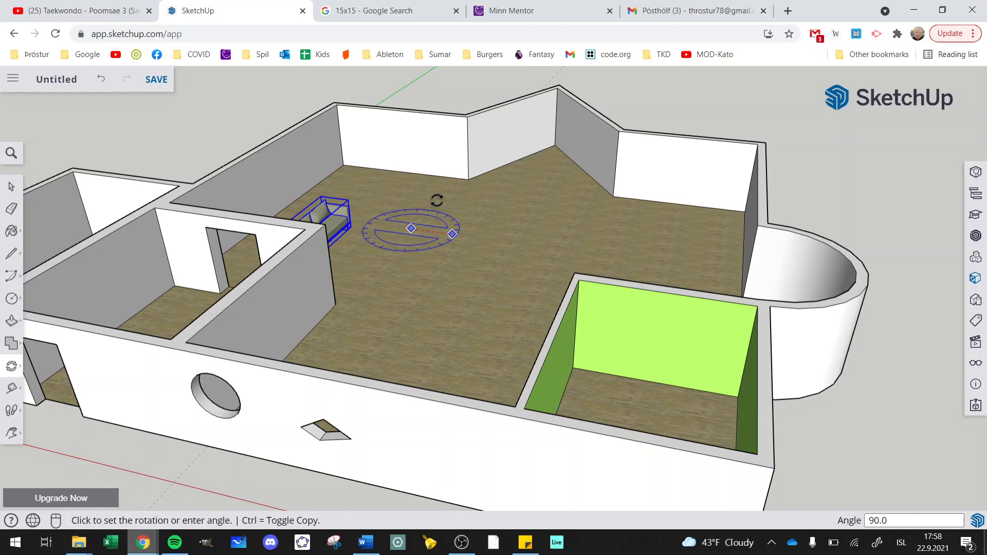
click(438, 200)
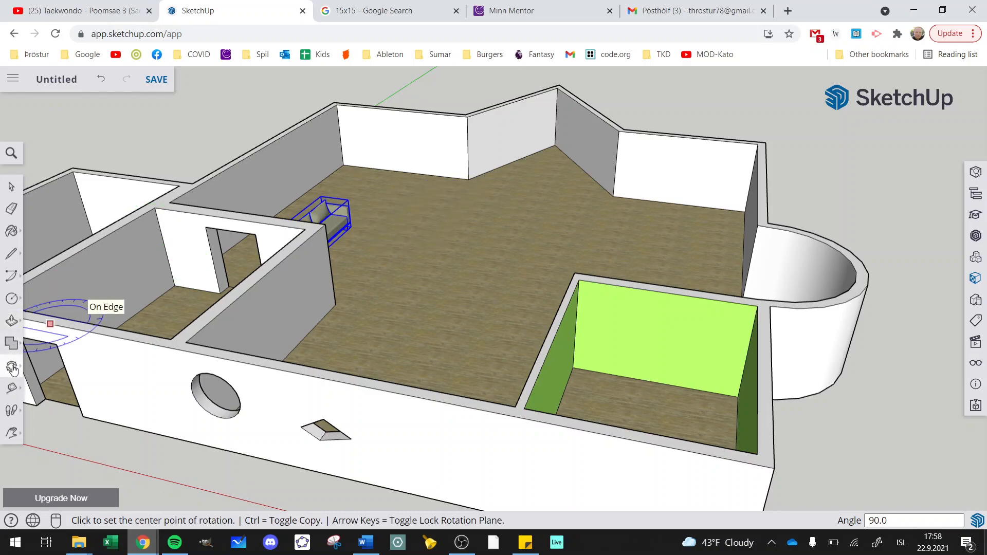
Move the sofa about 2.96 m across the floor so it stands along the long grey side wall near the back corner.
click(11, 366)
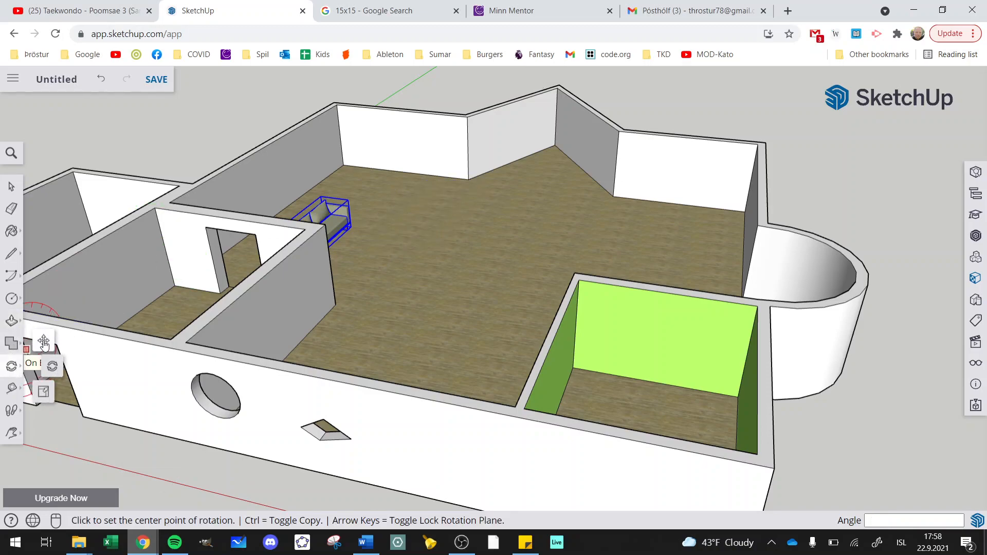
click(43, 342)
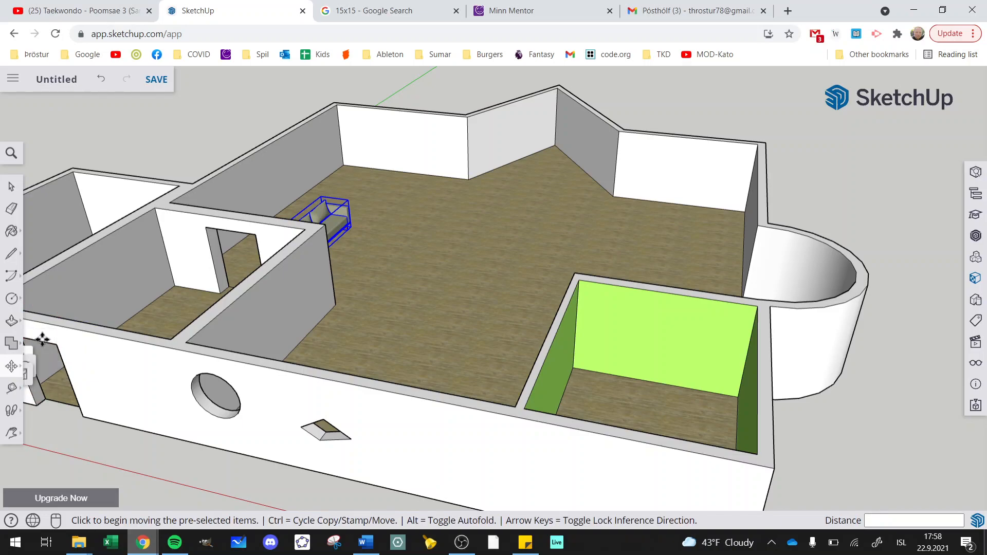
click(391, 235)
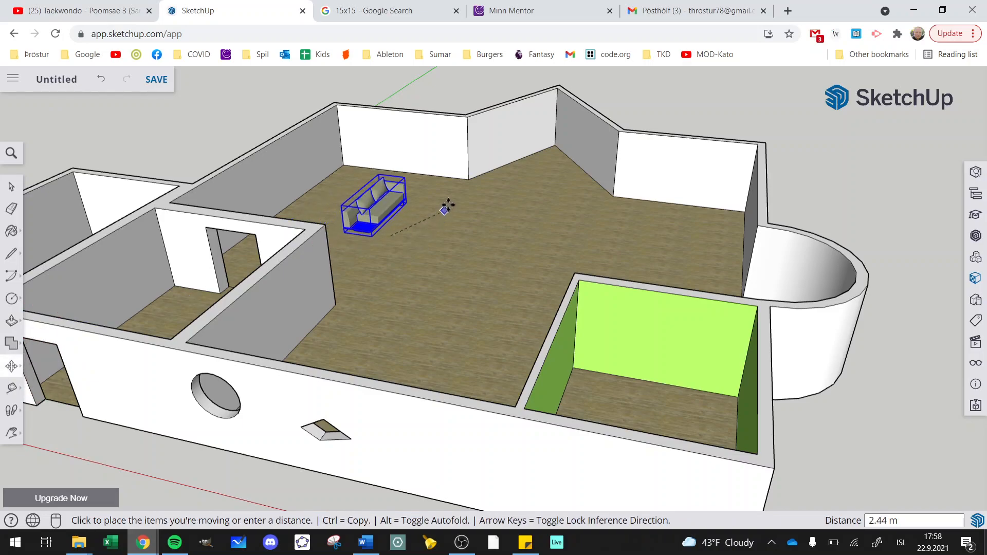
click(407, 202)
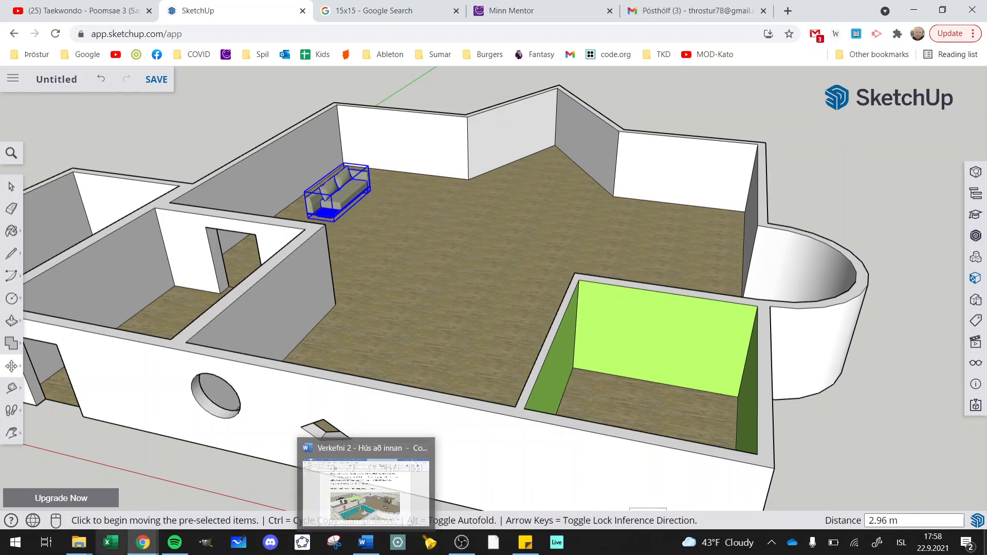
Switch to the Word assignment document "Verkefni 2 - Hús að innan" and examine the example picture of the furnished house.
click(367, 546)
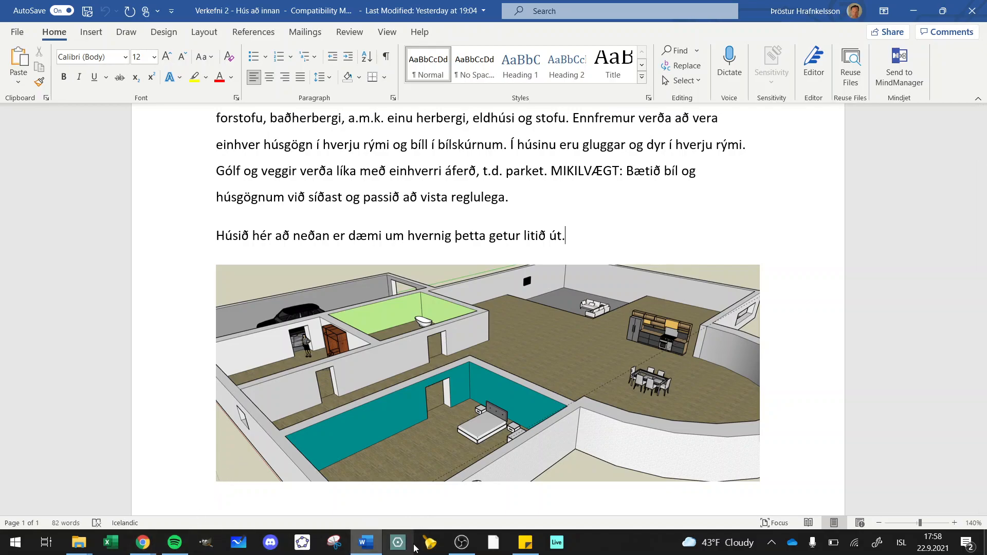
click(461, 544)
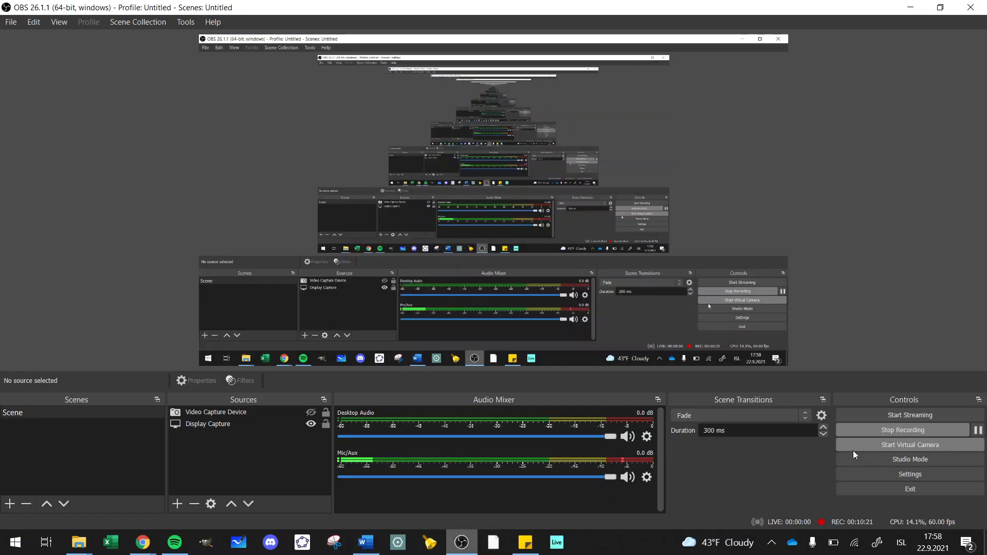